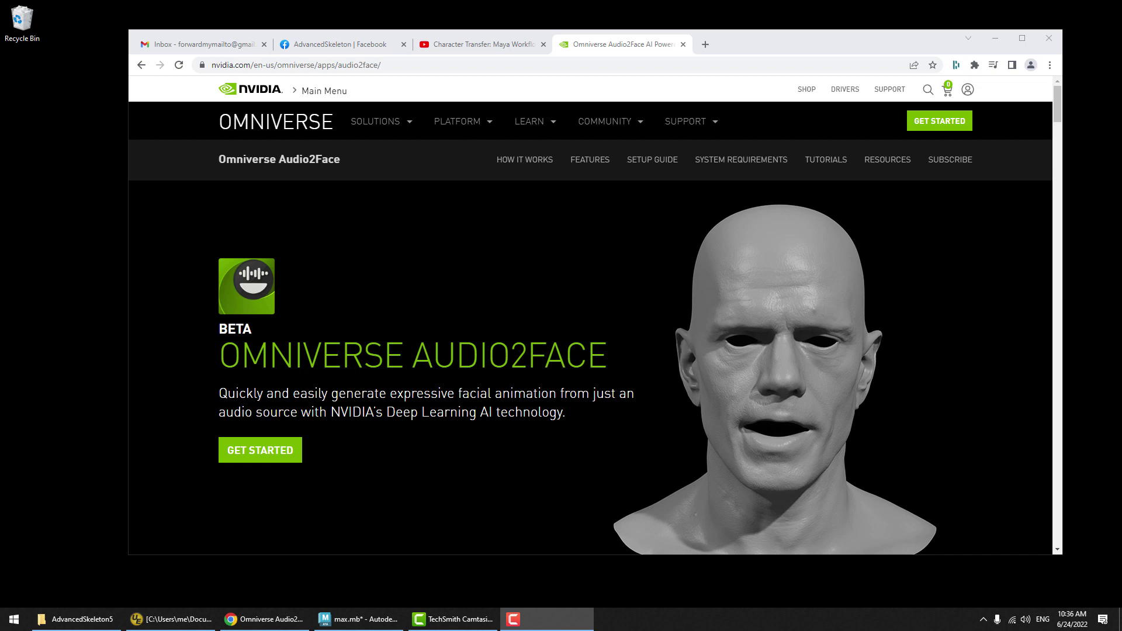
# - Browse from the Omniverse All Apps listing to the Audio2Face product page, then minimize Chrome
pyautogui.moveTo(479, 127)
pyautogui.moveTo(473, 153)
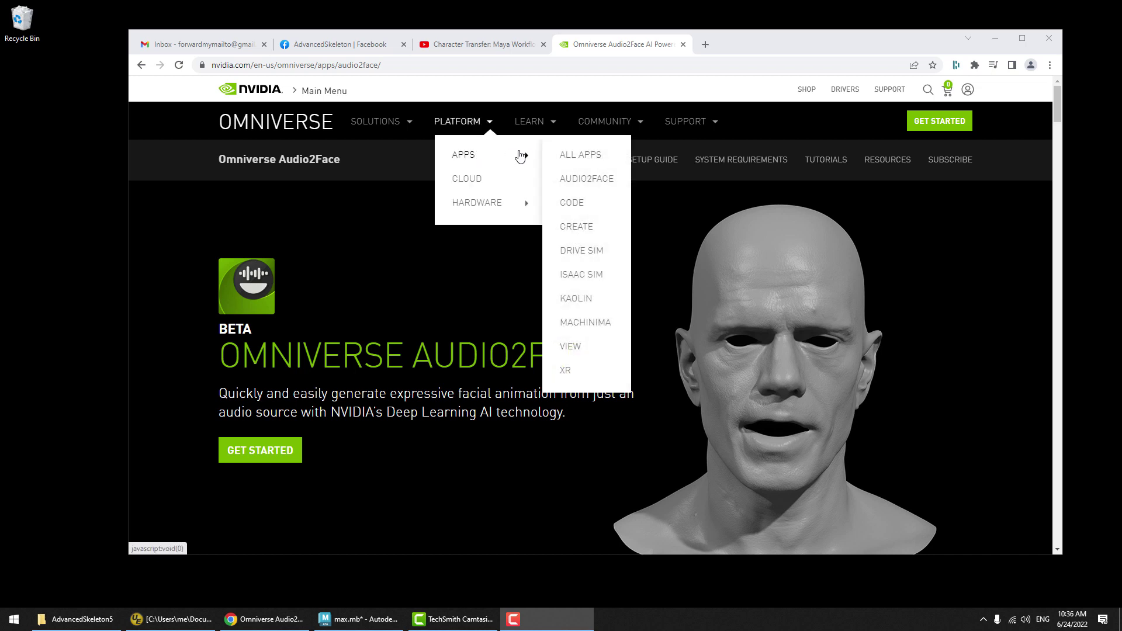
pyautogui.click(575, 156)
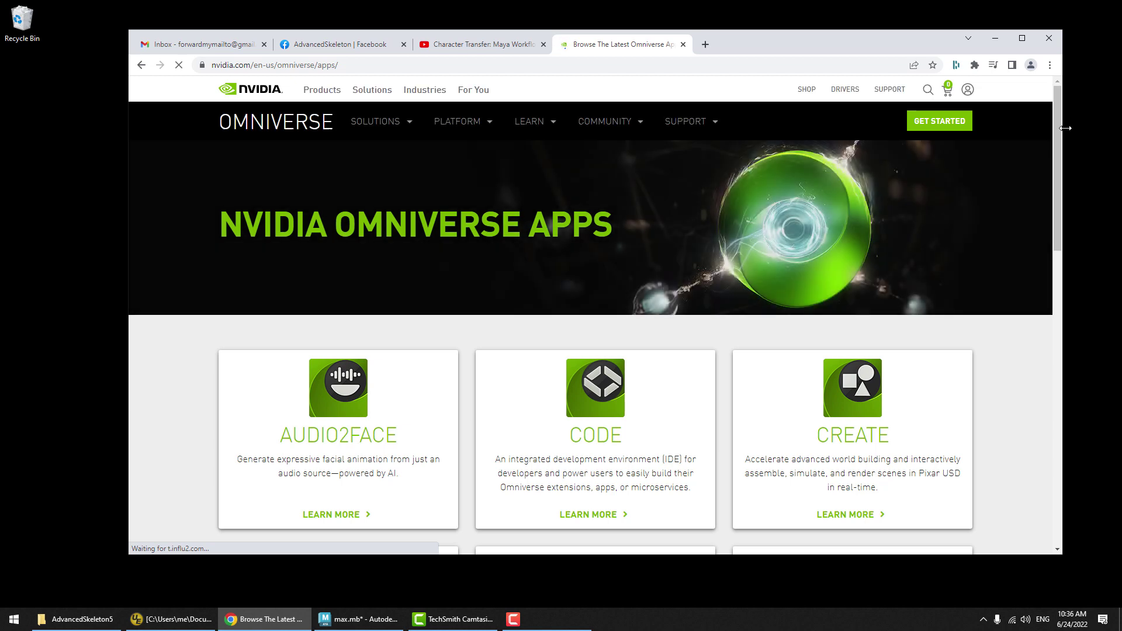
pyautogui.moveTo(1058, 134); pyautogui.dragTo(1042, 180)
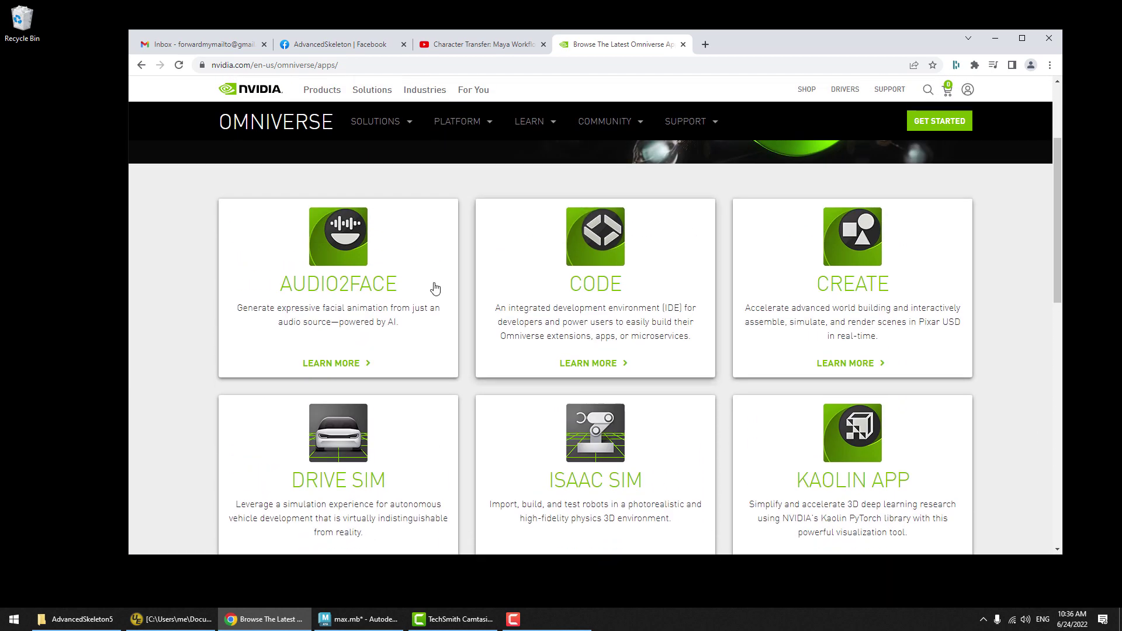
pyautogui.click(355, 291)
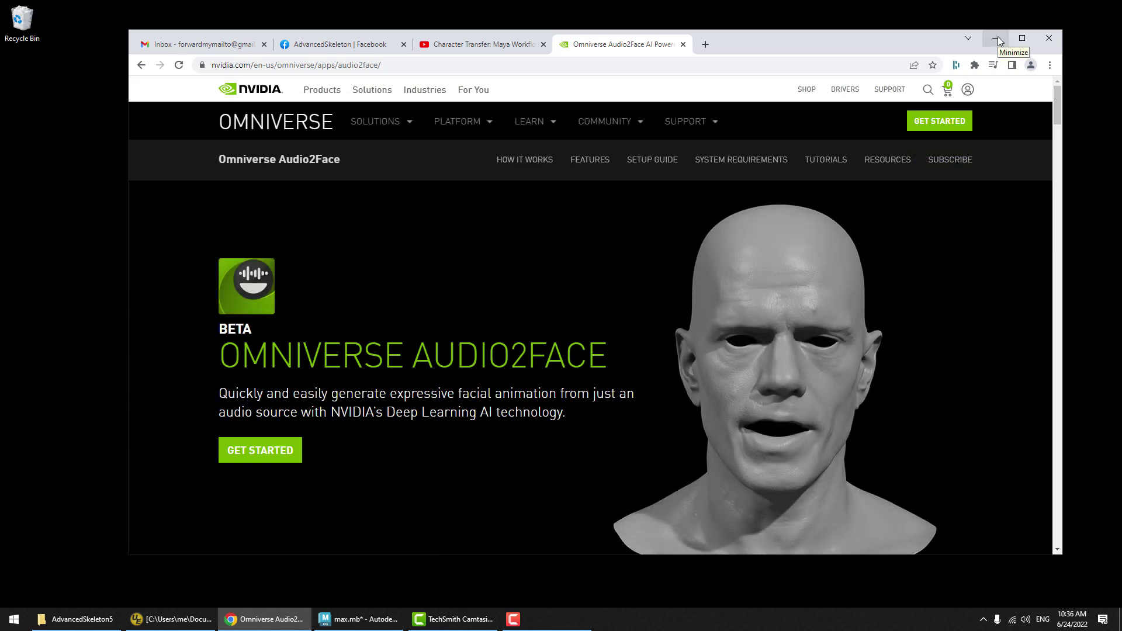
pyautogui.click(997, 37)
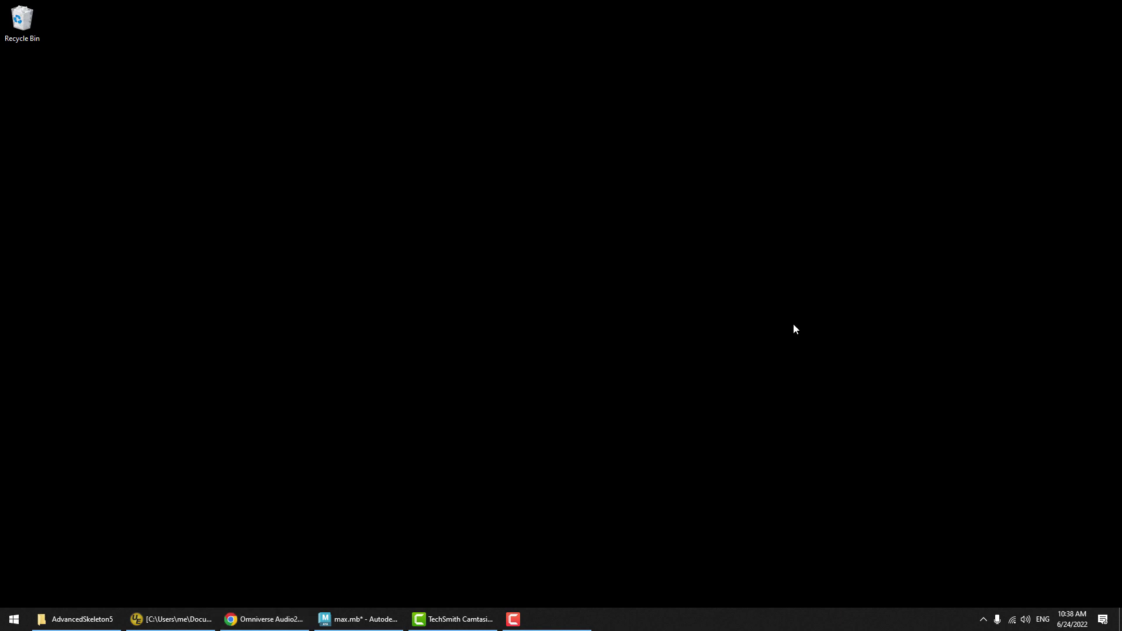
# - Launch Audio2Face 2021.3.3 from the Omniverse Launcher library, found by searching 'omni'
pyautogui.press('super')
pyautogui.write('omni')
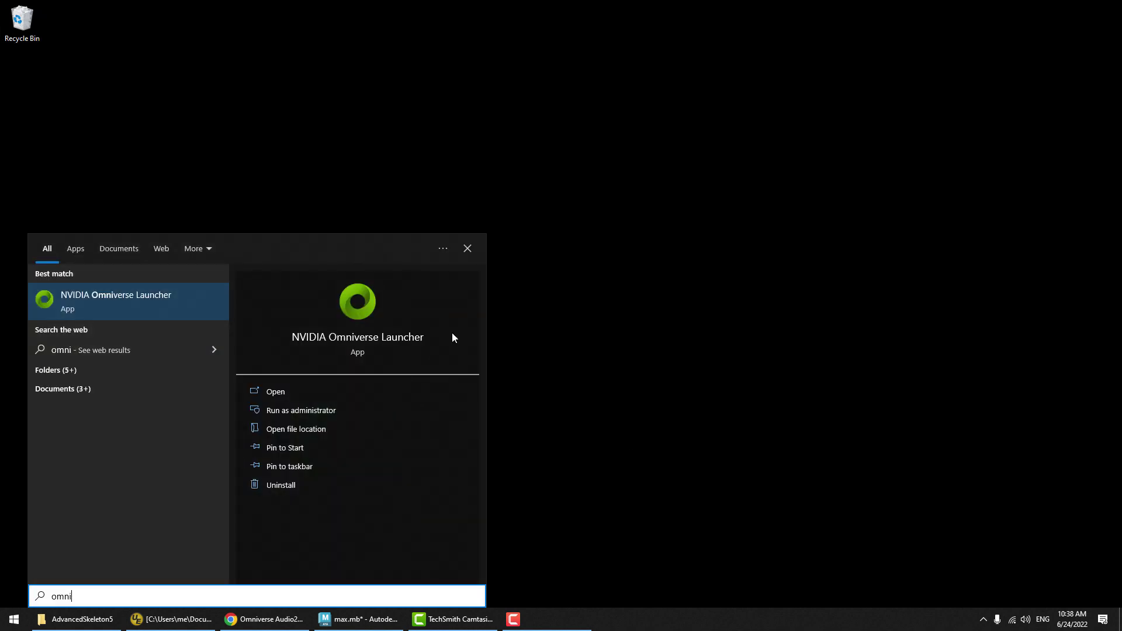
pyautogui.press('Return')
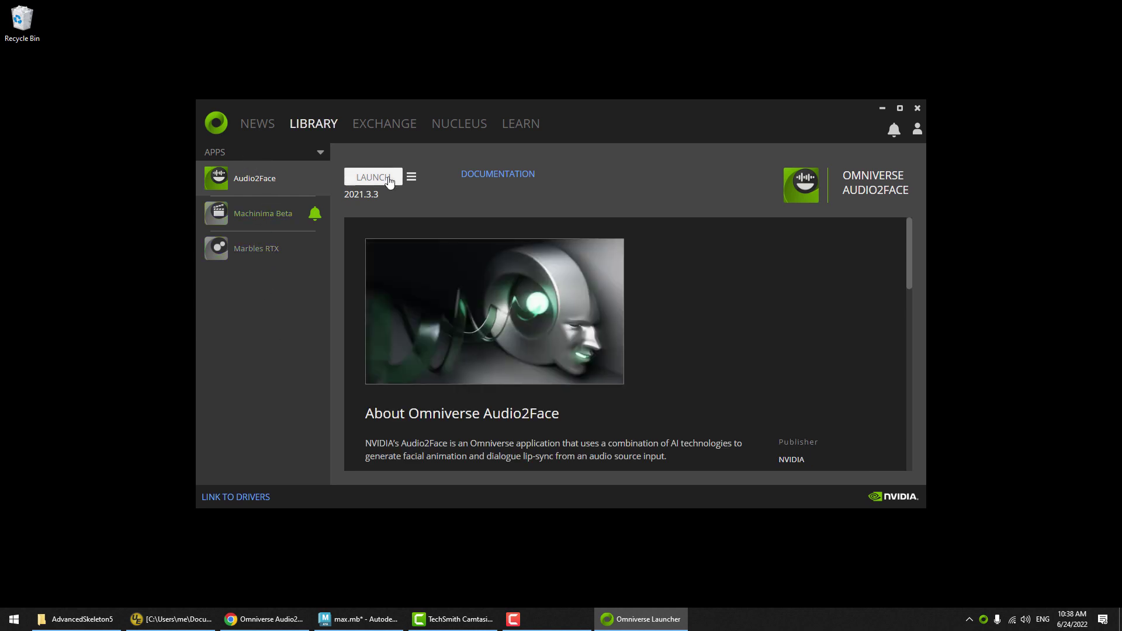
pyautogui.click(368, 177)
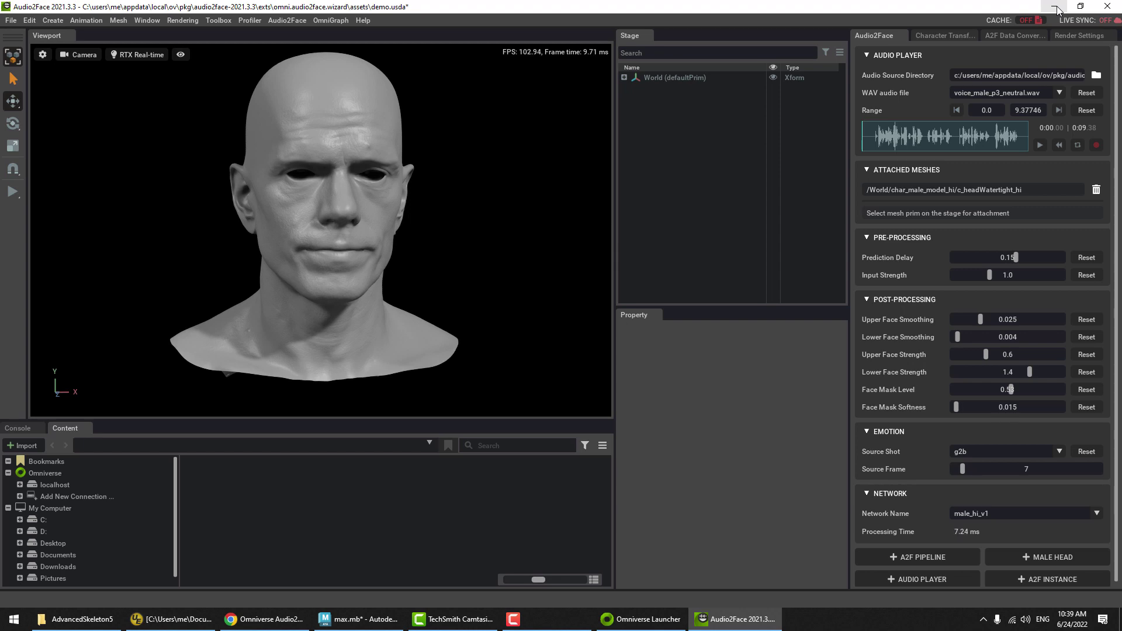
# - Minimize the loaded Audio2Face demo and switch Chrome to the Character Transfer YouTube tab
pyautogui.click(1056, 7)
pyautogui.click(263, 618)
pyautogui.click(479, 45)
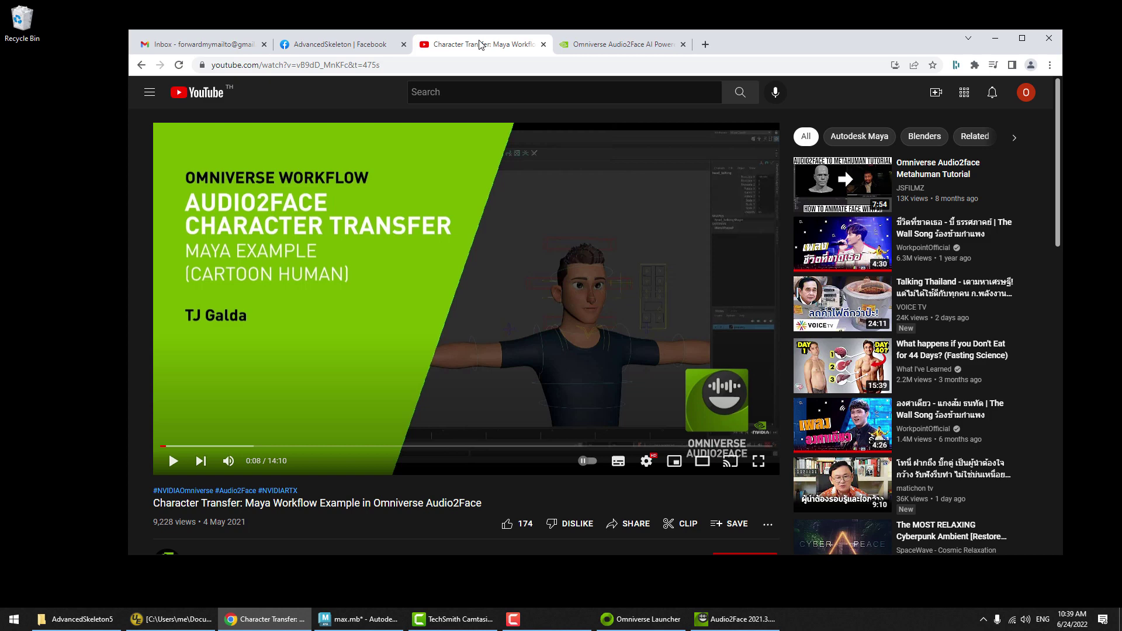
# - Skip the Character Transfer tutorial ahead to about 0:49, into the Maya demonstration
pyautogui.click(195, 447)
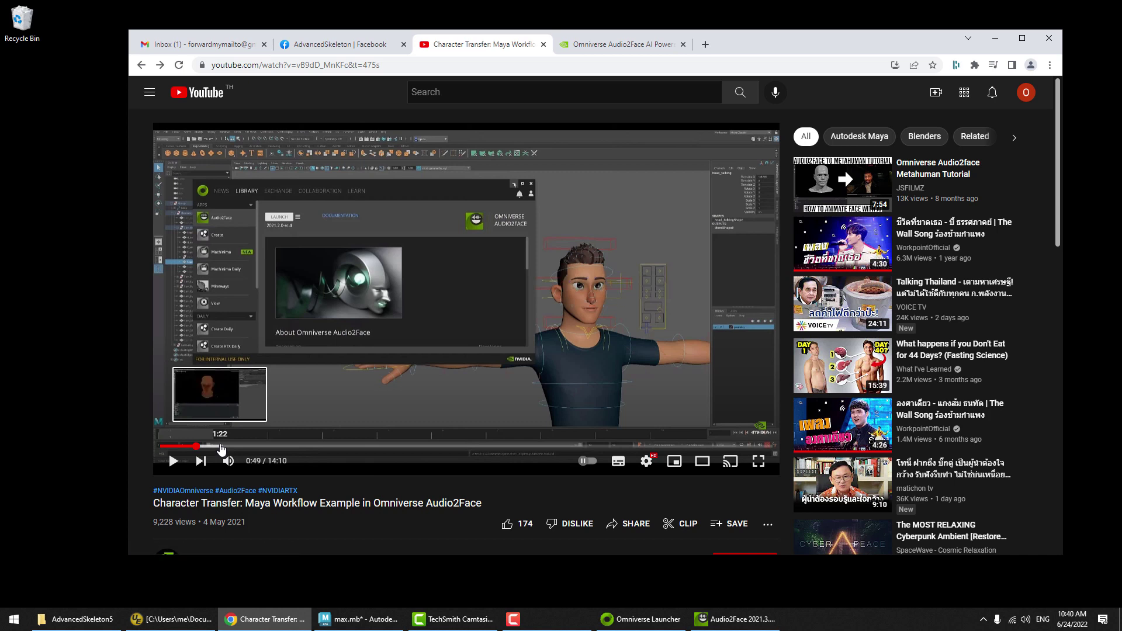
pyautogui.moveTo(221, 448); pyautogui.dragTo(184, 447)
# - In max.mb, open Anim > Audio2Face from the face picker, then minimize Maya
pyautogui.click(359, 619)
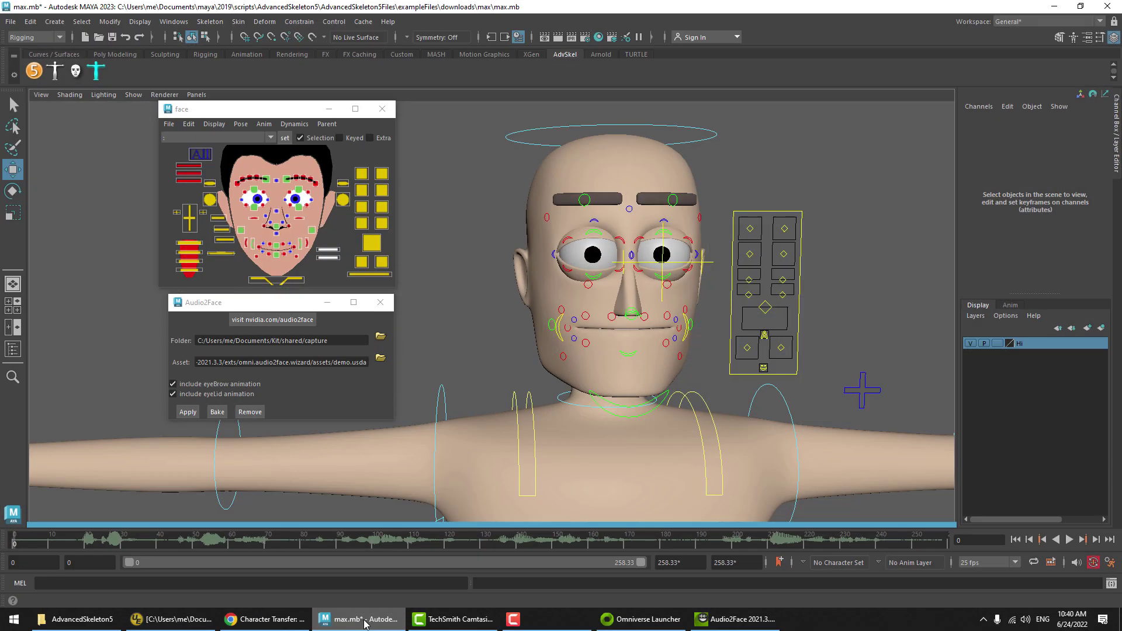
pyautogui.click(264, 124)
pyautogui.click(264, 124)
pyautogui.click(264, 125)
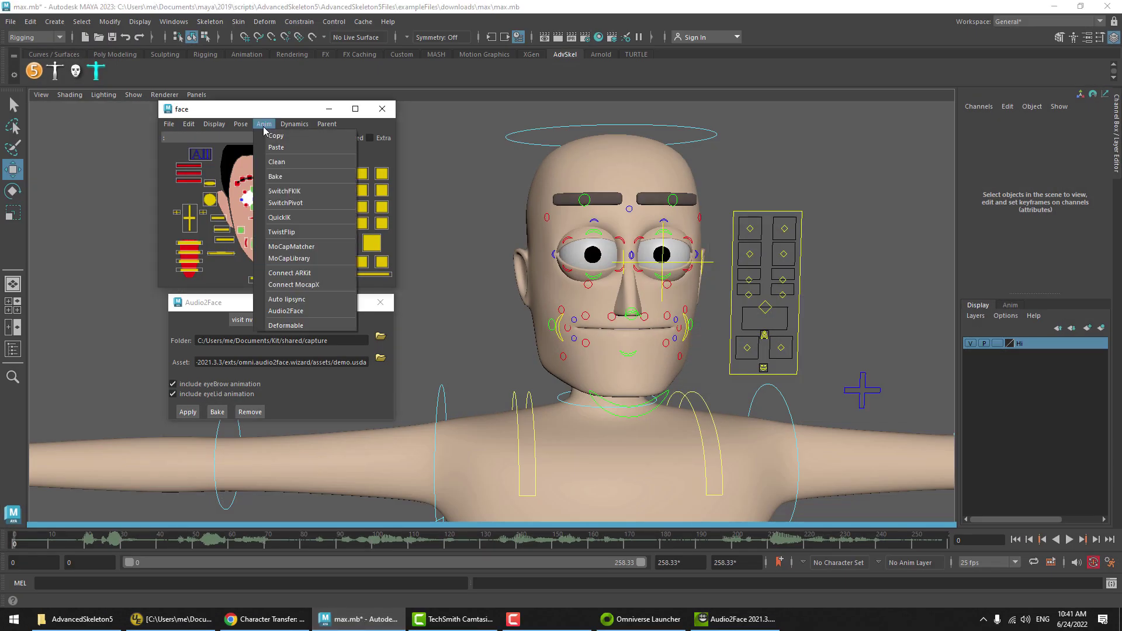
pyautogui.click(301, 313)
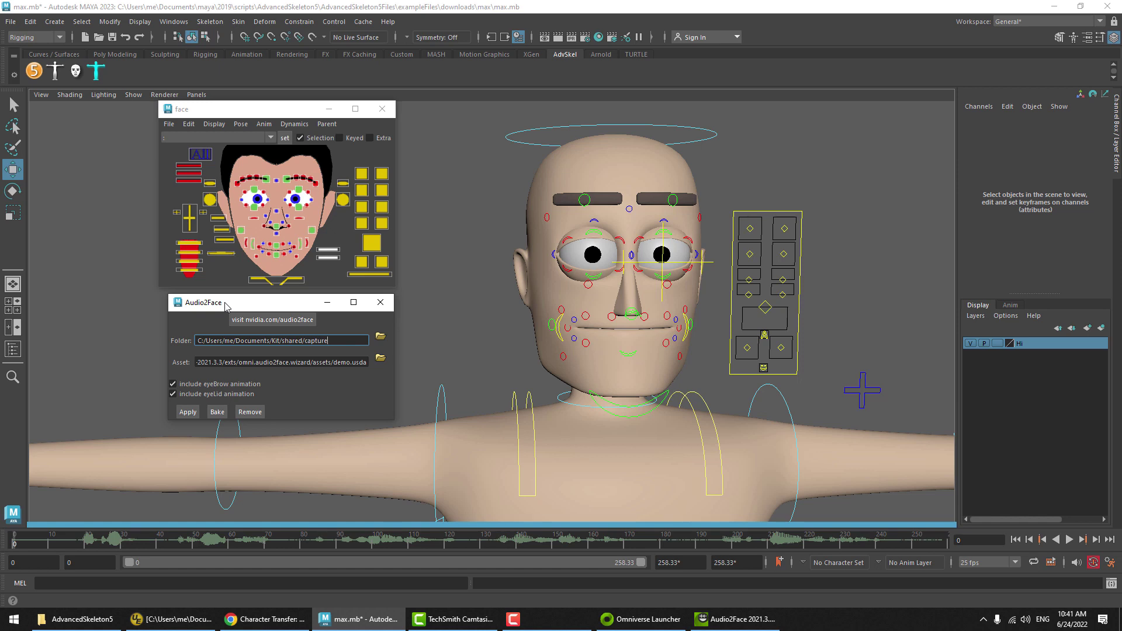
pyautogui.click(1053, 6)
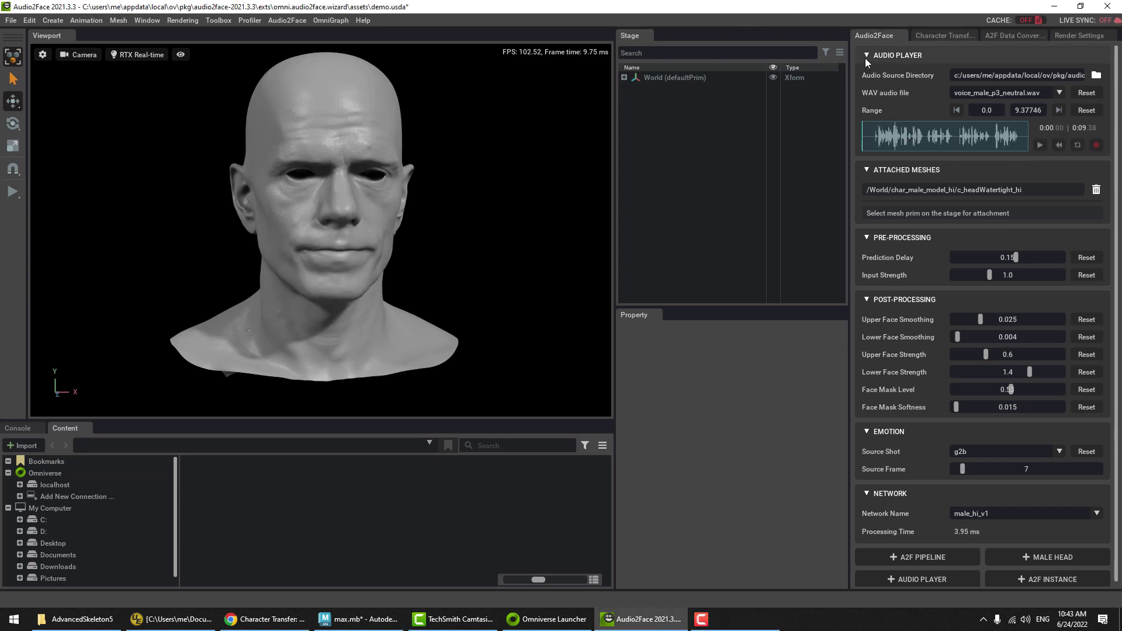
# - Switch the Audio Player to voice_male_g8b.wav and preview the head's lip-sync with it
pyautogui.click(1040, 146)
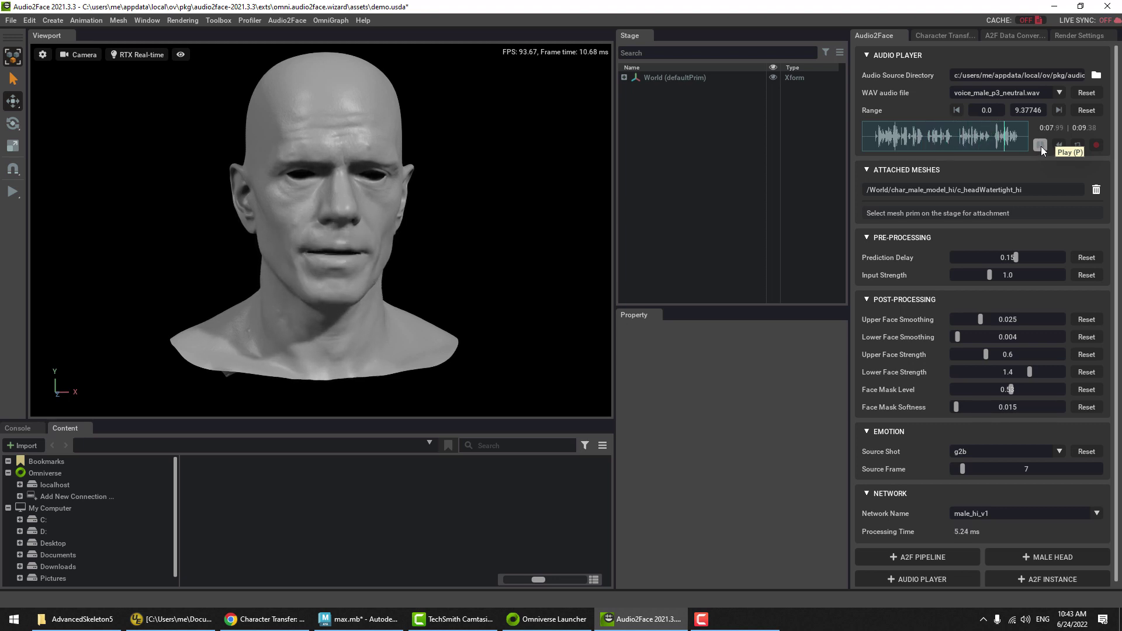
pyautogui.click(1058, 93)
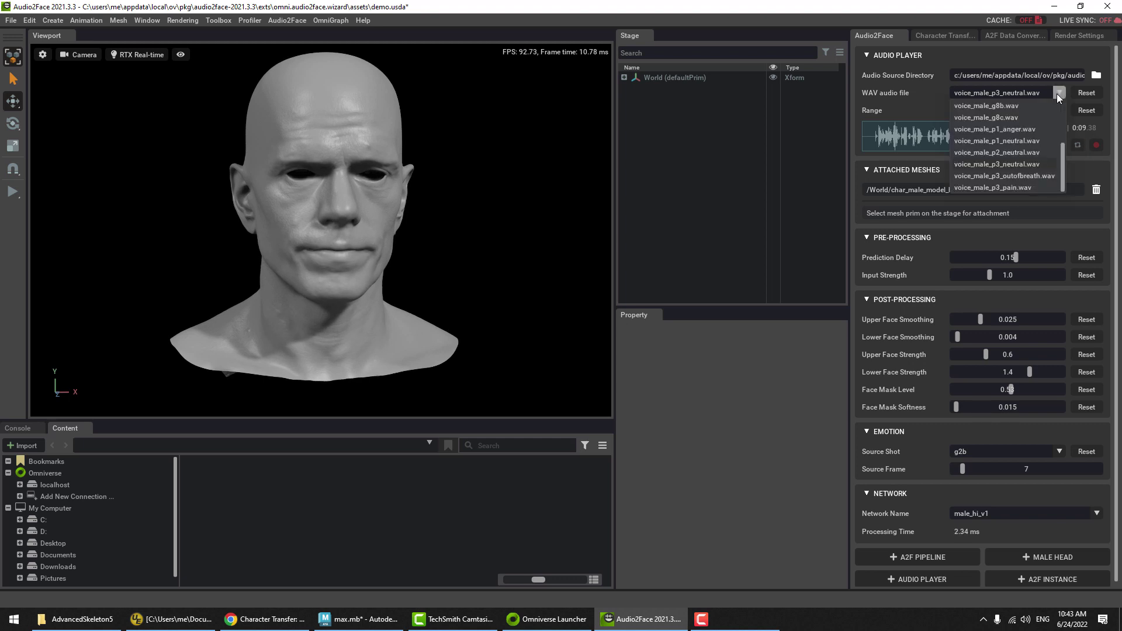
pyautogui.scroll(3, 1053, 146)
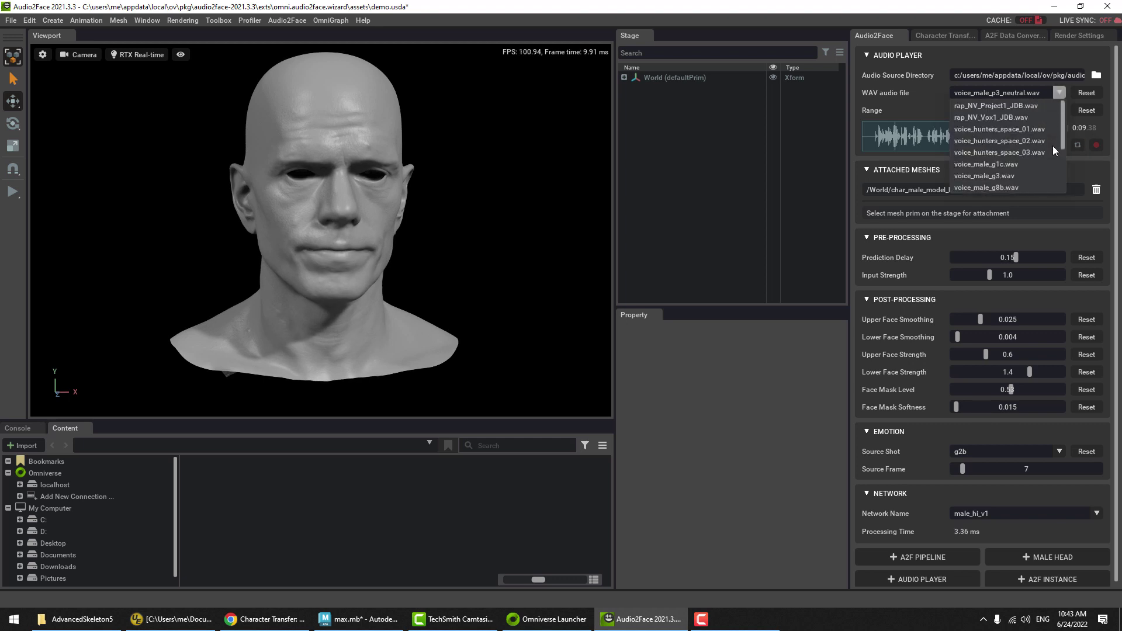
pyautogui.click(1011, 186)
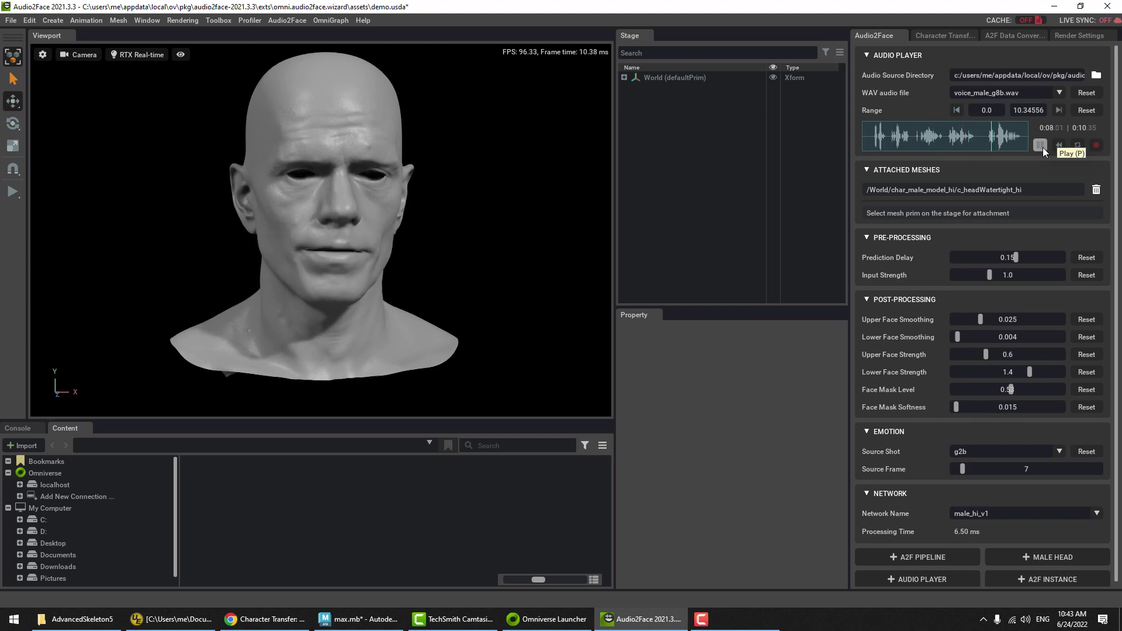
pyautogui.click(1043, 147)
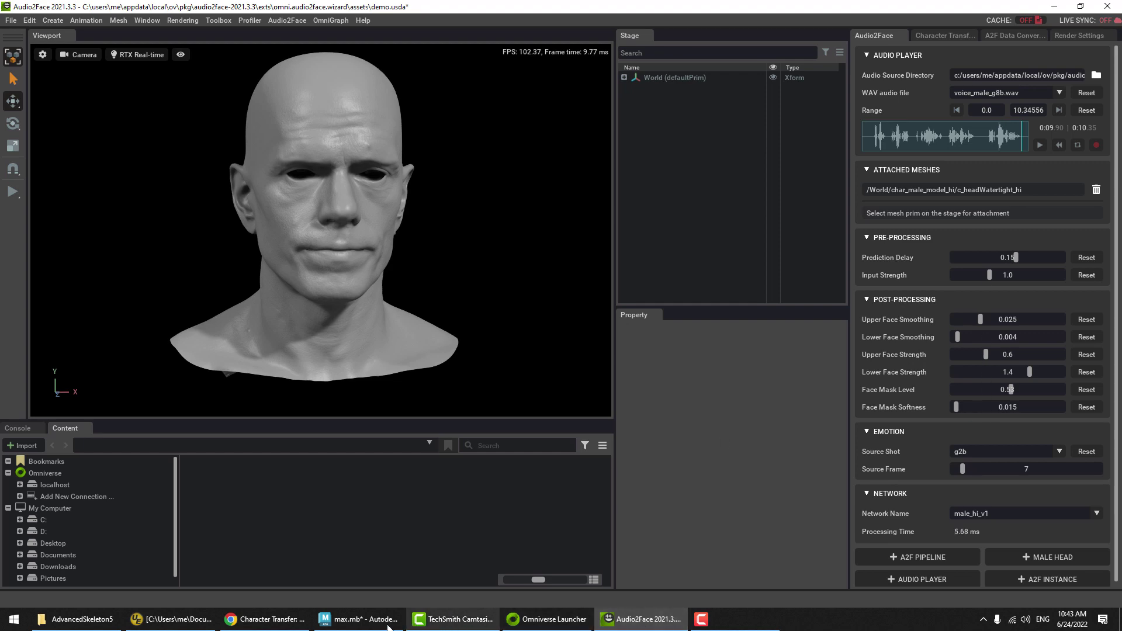
# - Close the Audio2Face panel and face picker, and start a new scene discarding changes
pyautogui.click(358, 619)
pyautogui.click(380, 302)
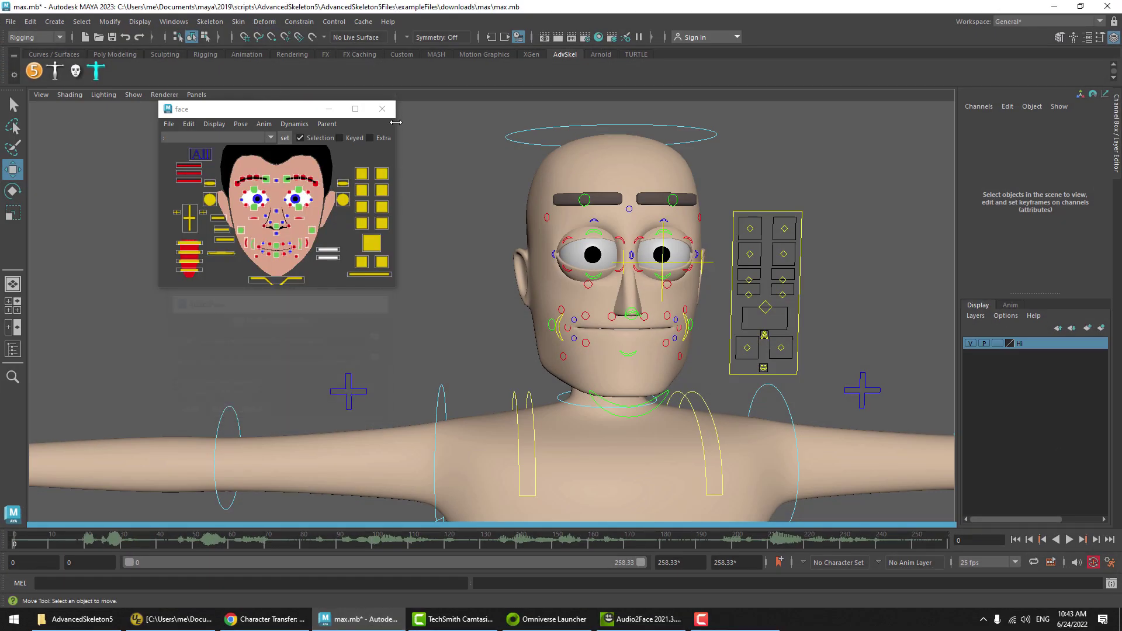
pyautogui.click(395, 114)
pyautogui.click(10, 21)
pyautogui.click(35, 33)
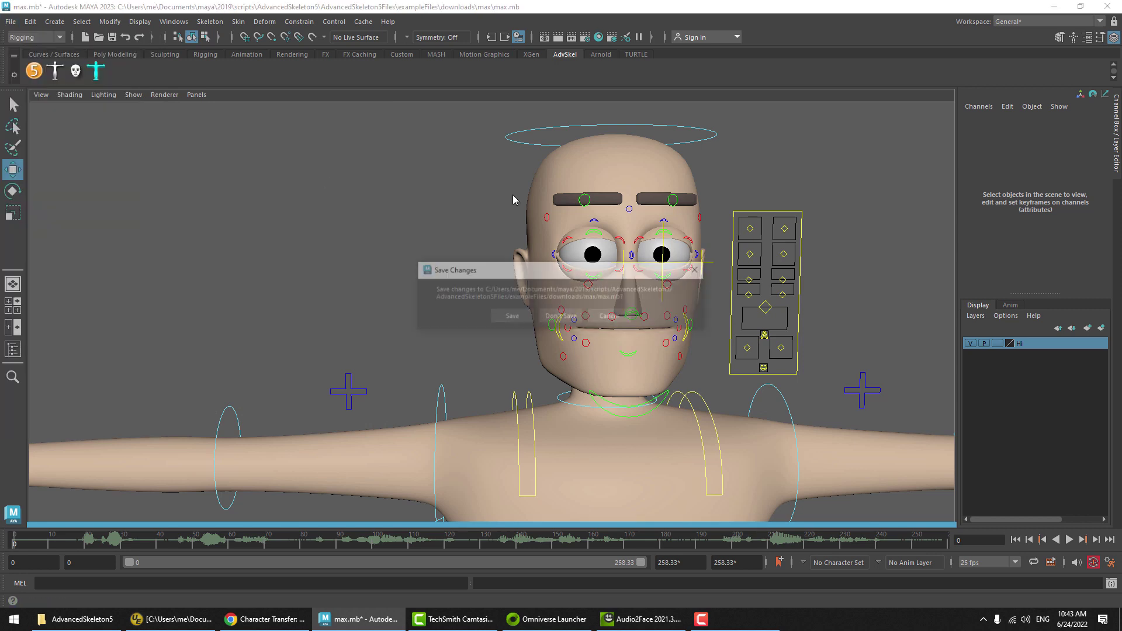
pyautogui.click(575, 316)
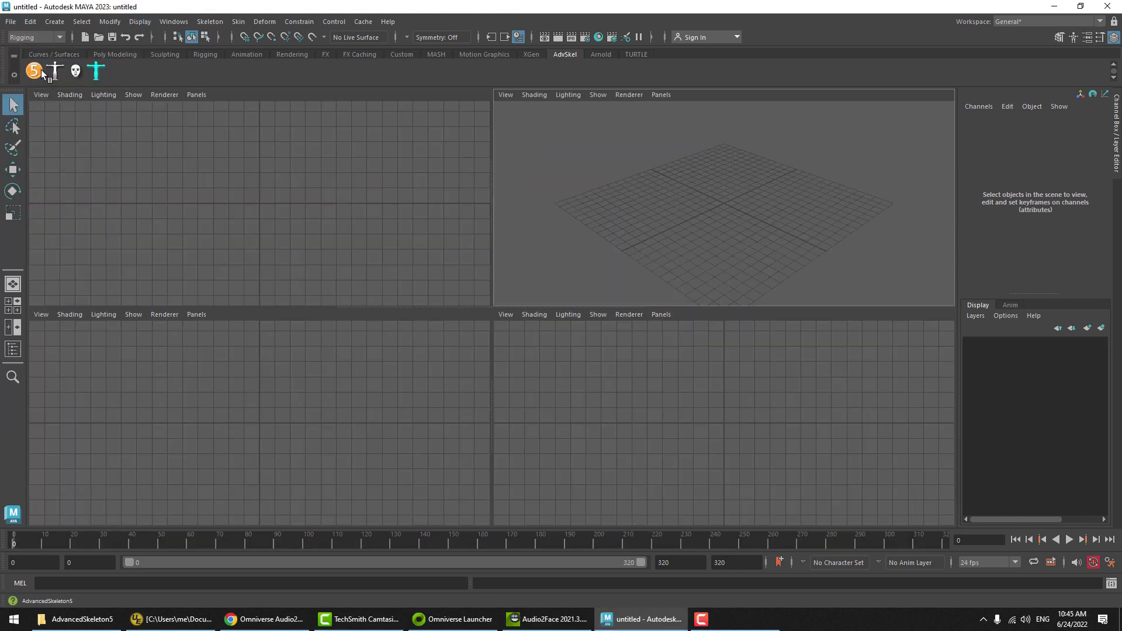
# - Load the max demo character from AdvancedSkeleton's Demo section
pyautogui.click(36, 69)
pyautogui.click(48, 178)
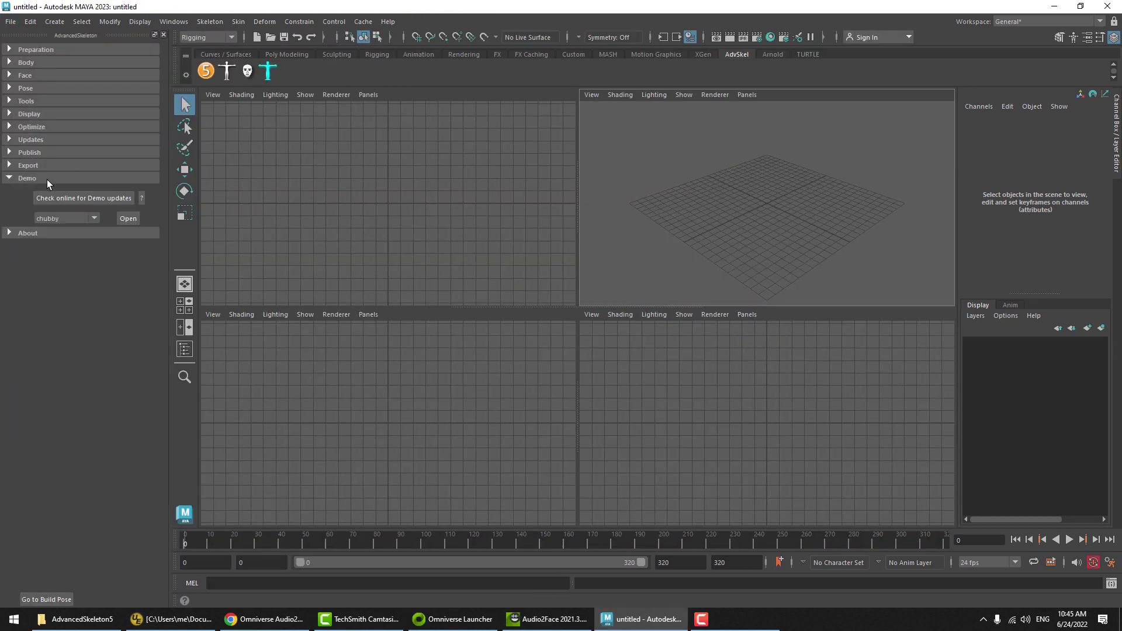
pyautogui.click(65, 216)
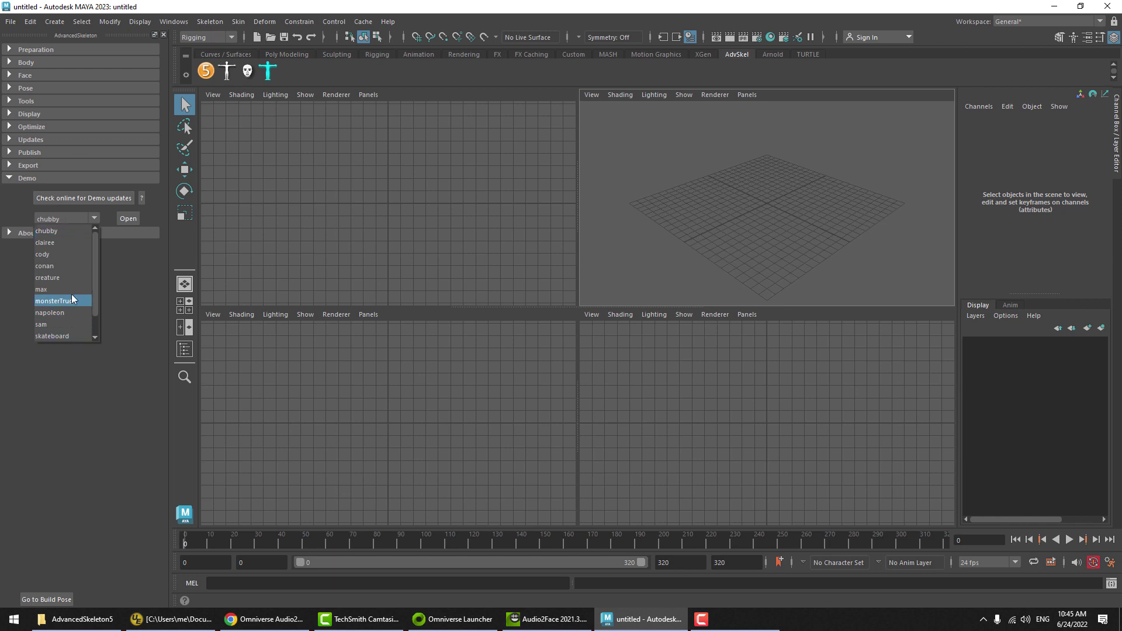
pyautogui.scroll(-1, 64, 254)
pyautogui.click(61, 258)
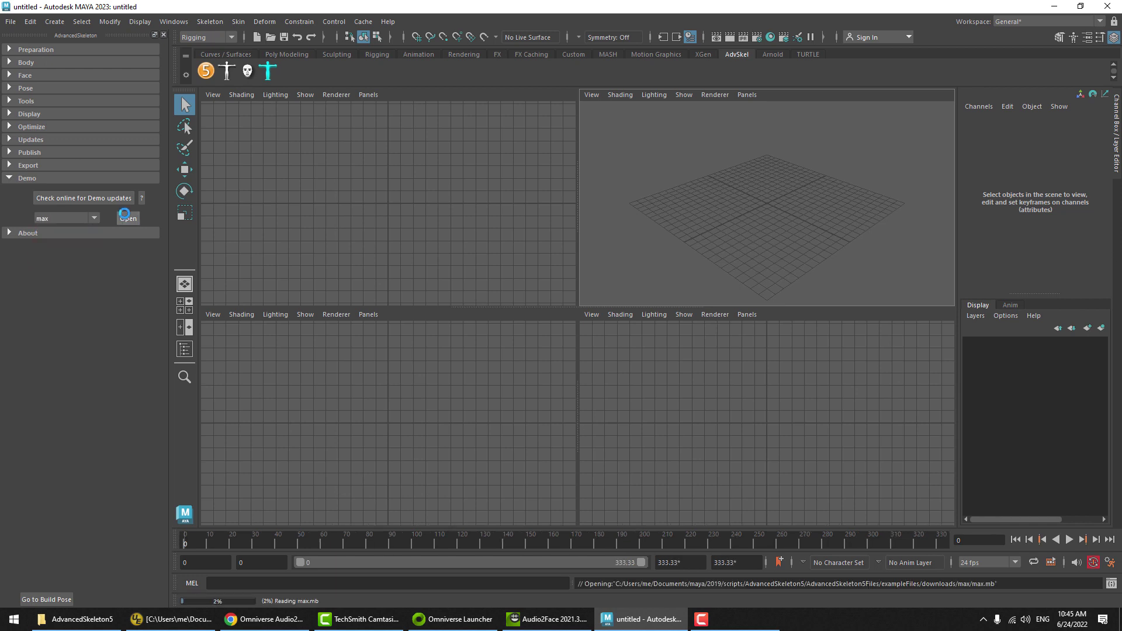
# - Open the face picker's Anim > Audio2Face cache import dialog and orbit closer to Max's face
pyautogui.click(247, 74)
pyautogui.click(264, 124)
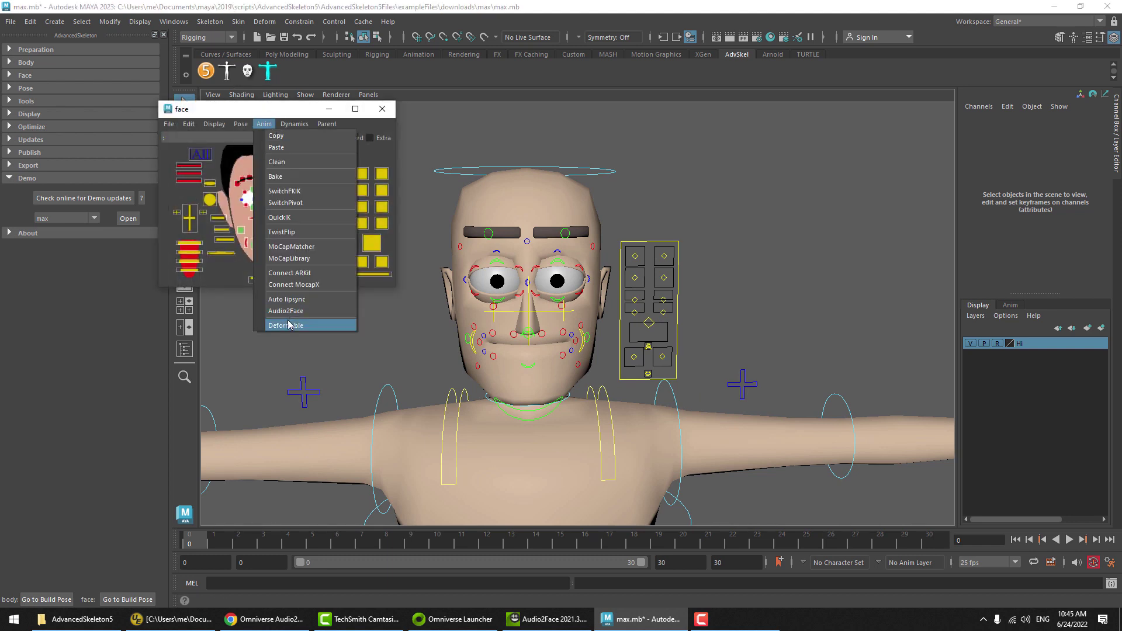
pyautogui.click(275, 176)
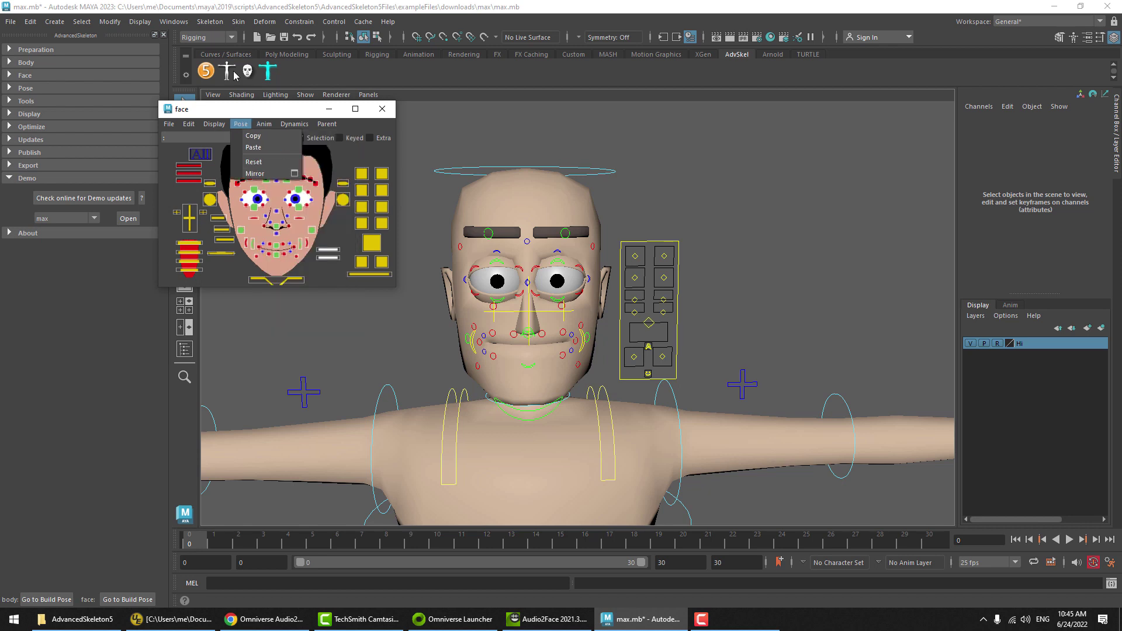
pyautogui.click(229, 72)
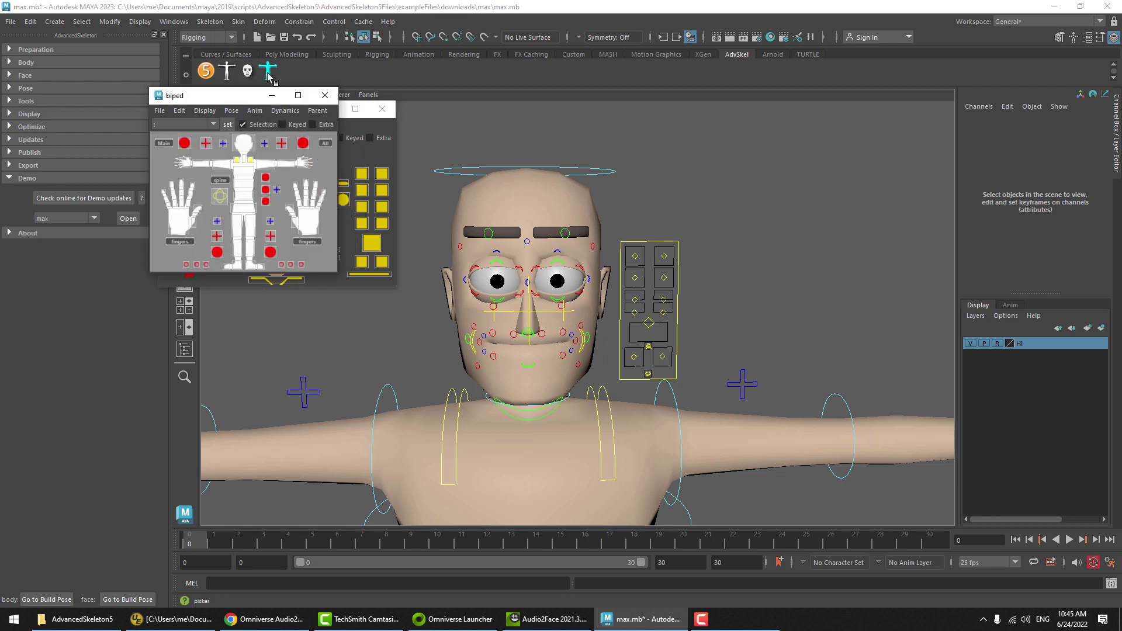
pyautogui.click(325, 96)
pyautogui.click(266, 124)
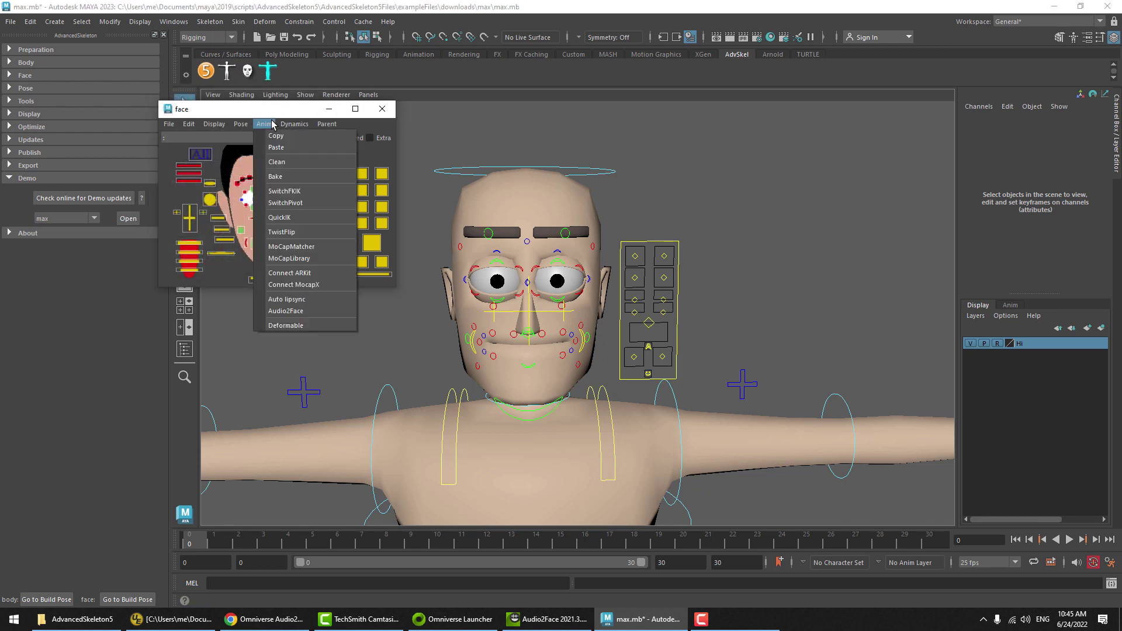
pyautogui.click(312, 312)
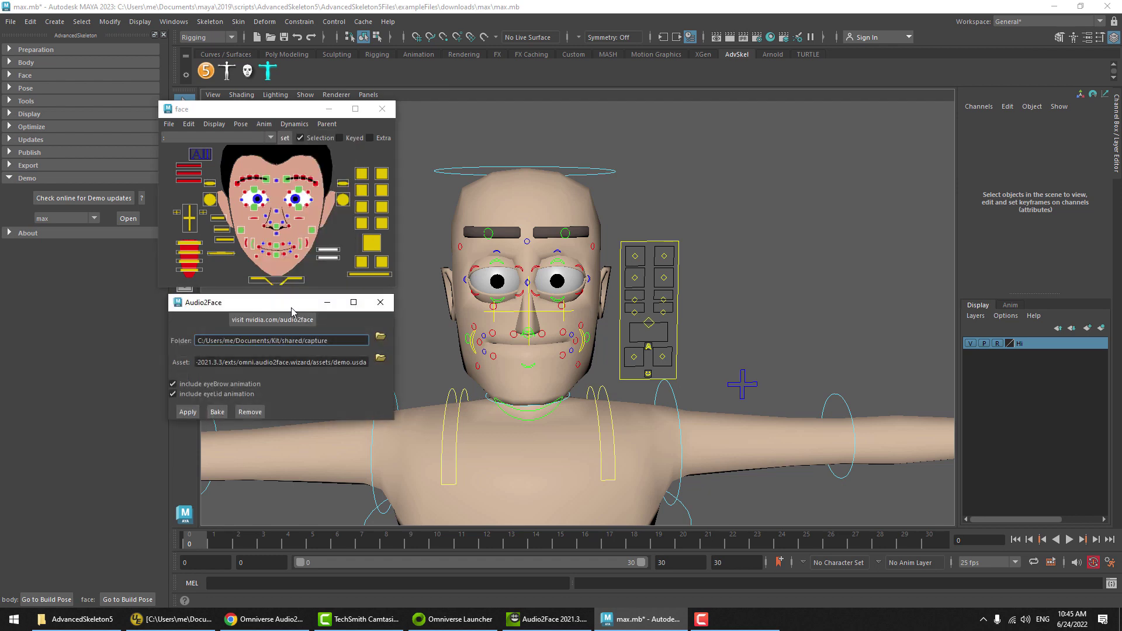
pyautogui.moveTo(292, 311); pyautogui.dragTo(310, 312)
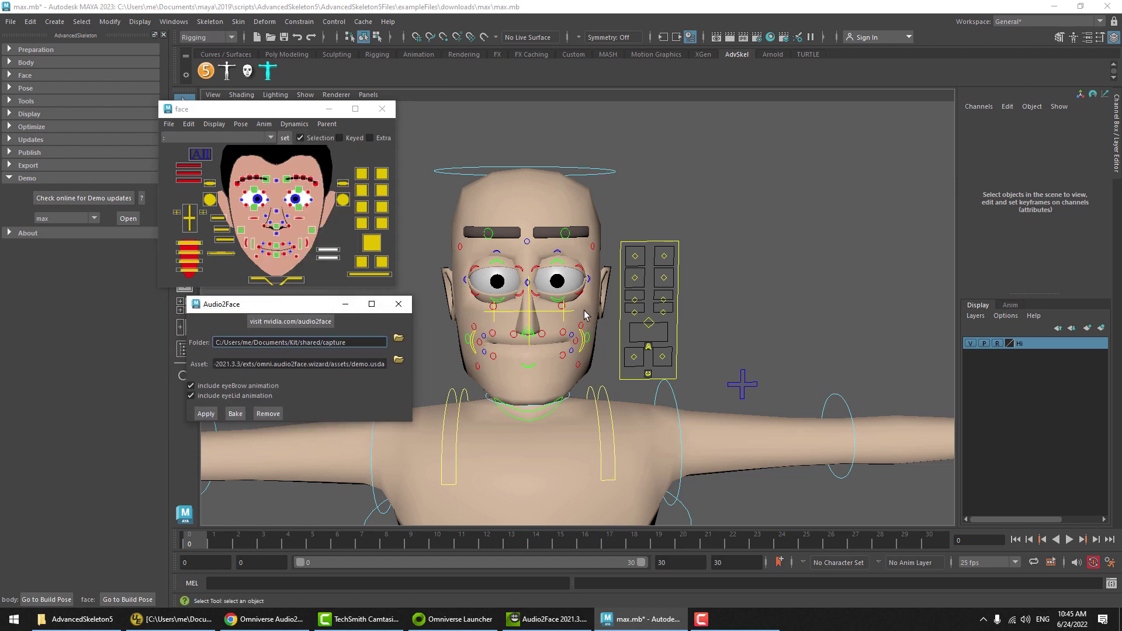
pyautogui.keyDown('alt'); pyautogui.moveTo(573, 287); pyautogui.dragTo(398, 425); pyautogui.keyUp('alt')
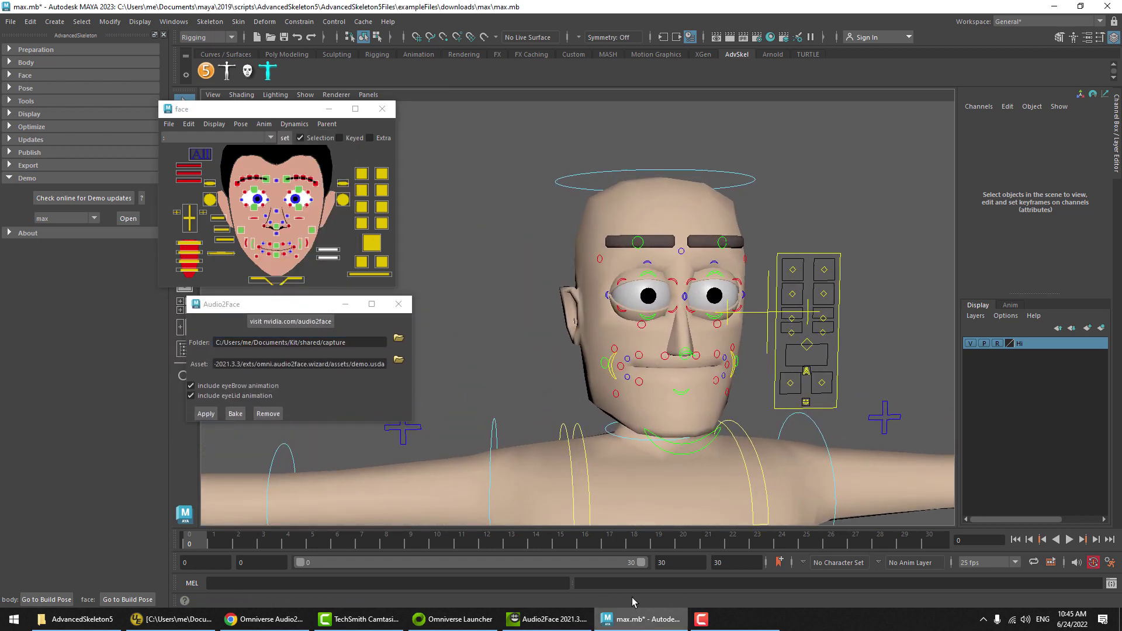
pyautogui.click(549, 619)
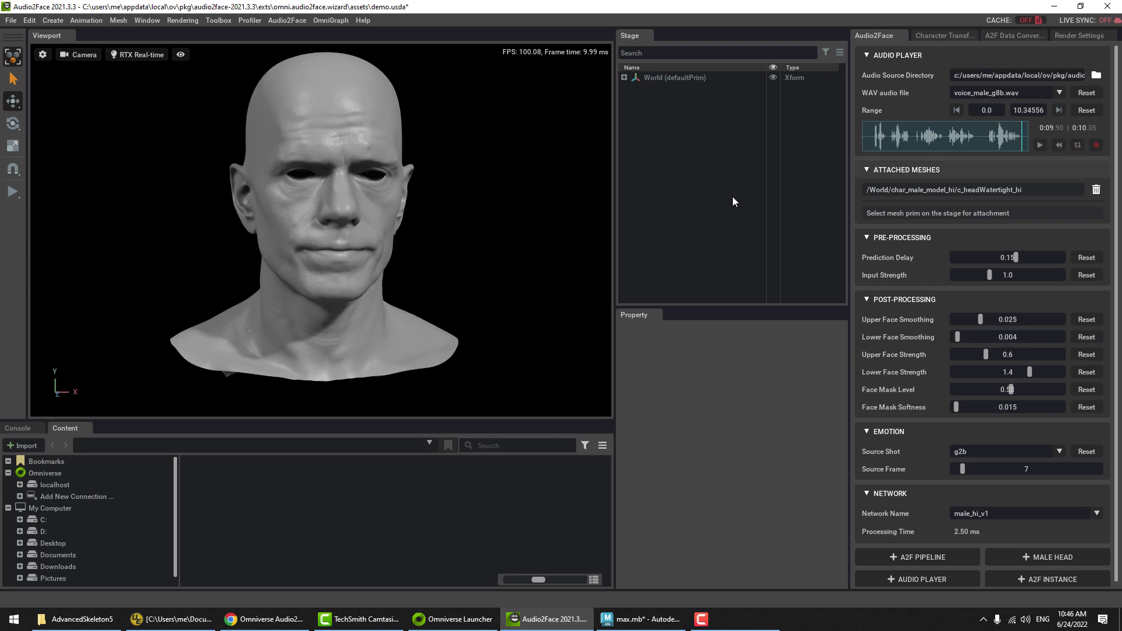
# - Preview the voice, then export it from A2F Data Conversion as Maya cache a2f_cache at 60 fps
pyautogui.click(1040, 146)
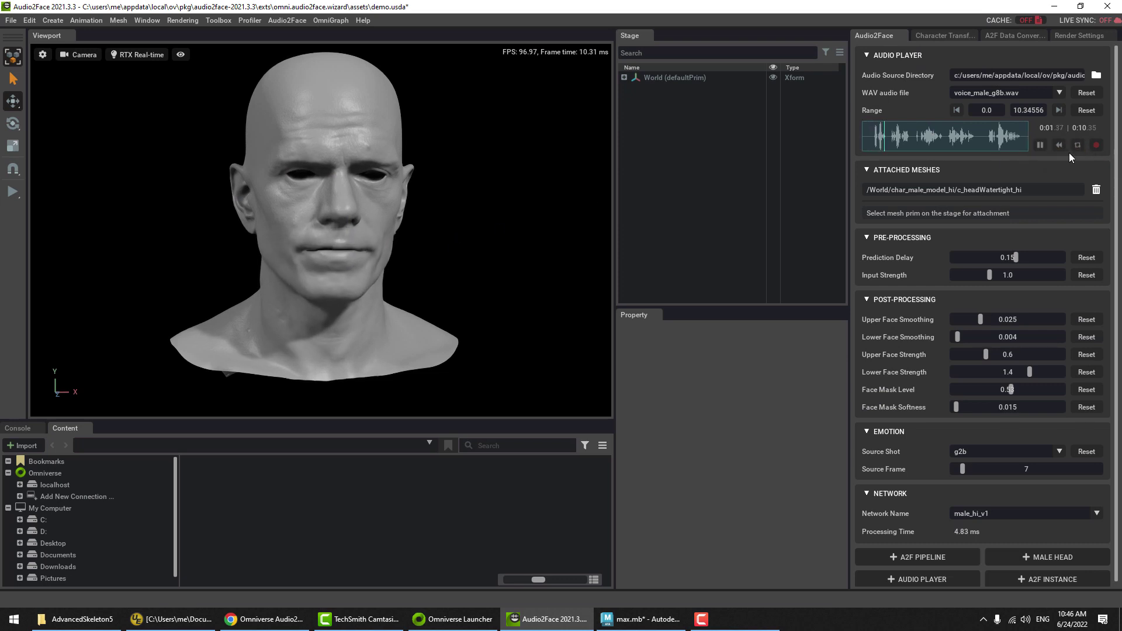
pyautogui.click(1041, 145)
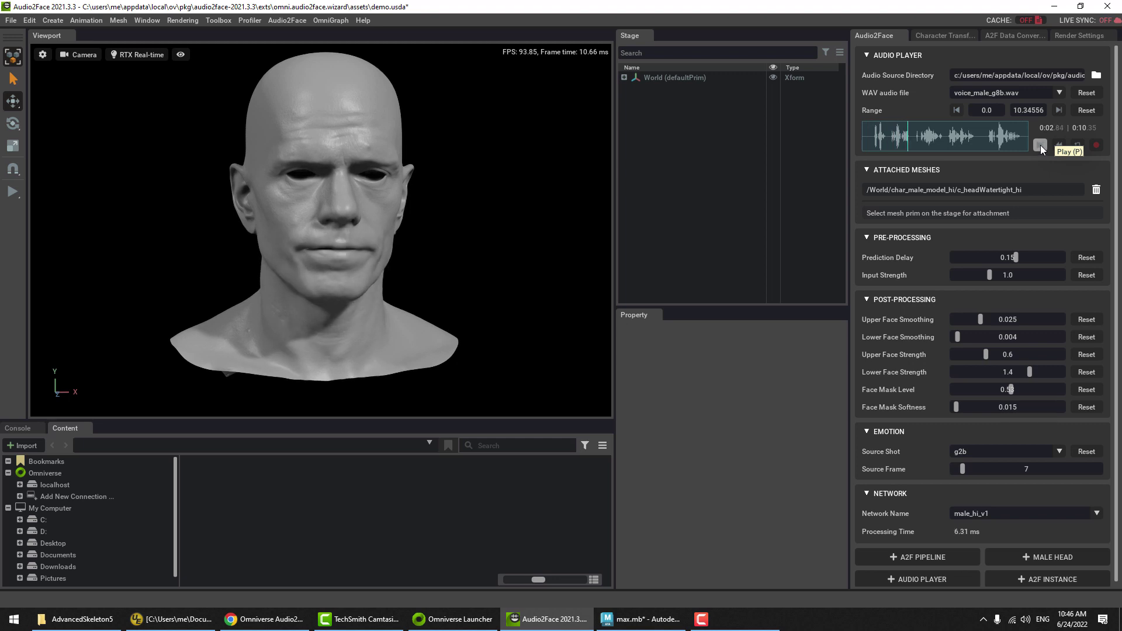
pyautogui.click(1010, 35)
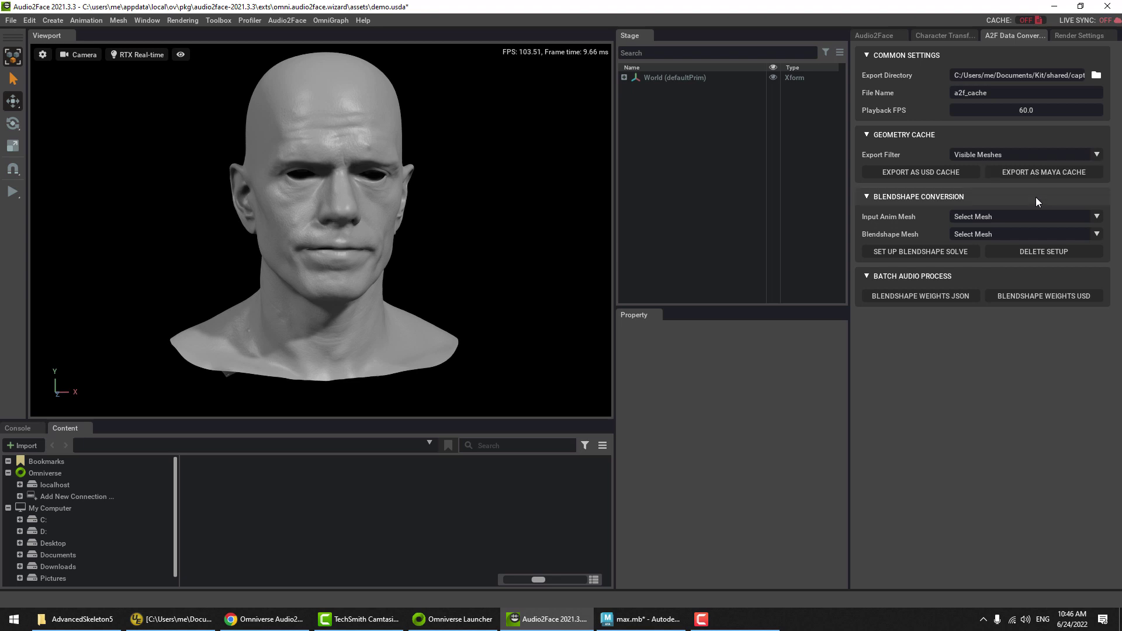
pyautogui.click(1047, 177)
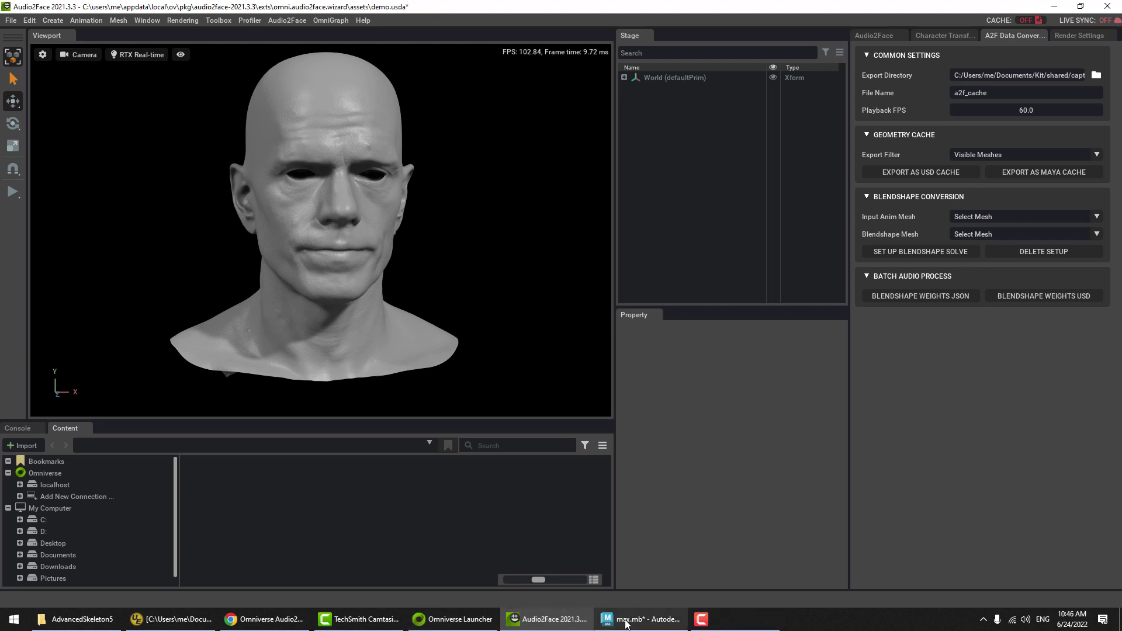
# - Apply the Audio2Face cache to Max in Maya and play back the lip-sync
pyautogui.click(619, 621)
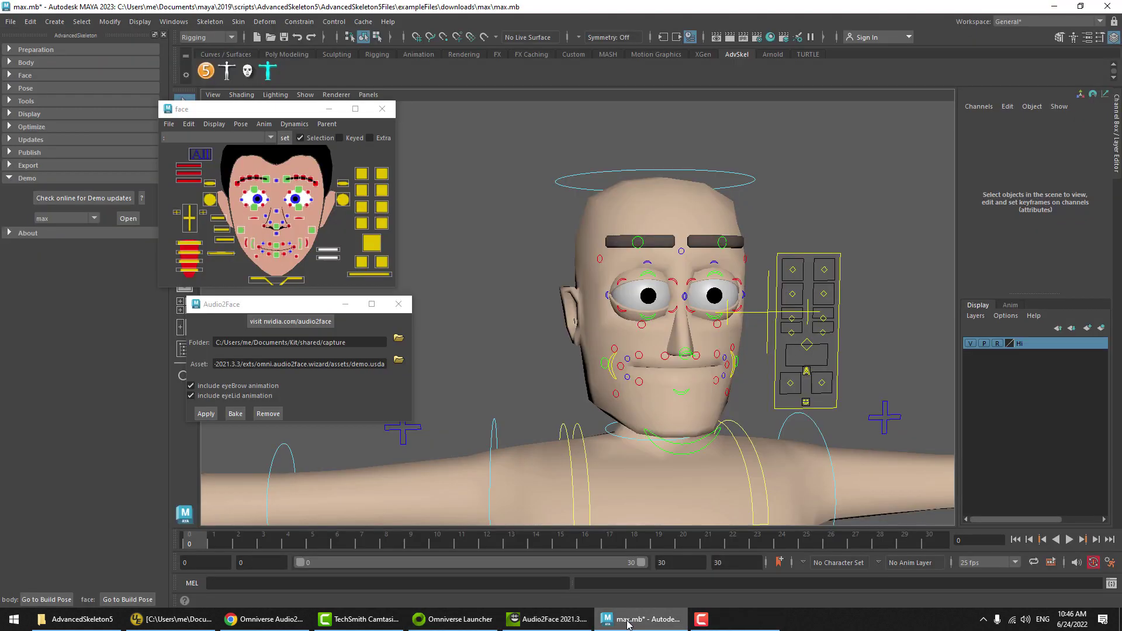
pyautogui.click(206, 413)
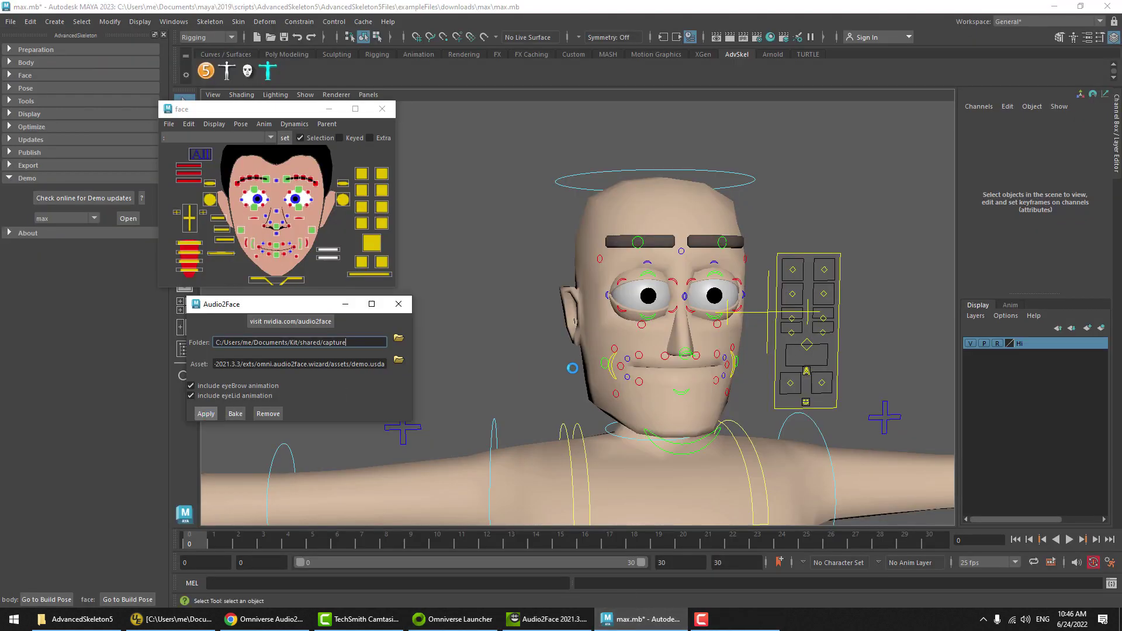
pyautogui.click(1070, 540)
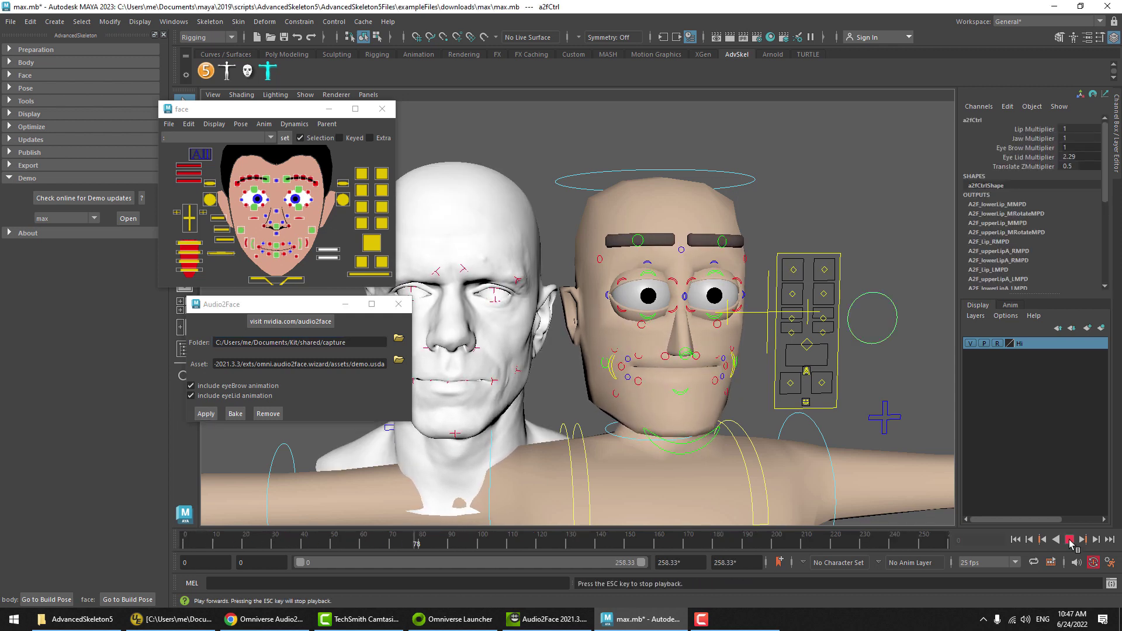
pyautogui.click(1069, 540)
# - Scrub the timeline from frame 105 to 172, checking the white Audio2Face head driving Max
pyautogui.click(489, 219)
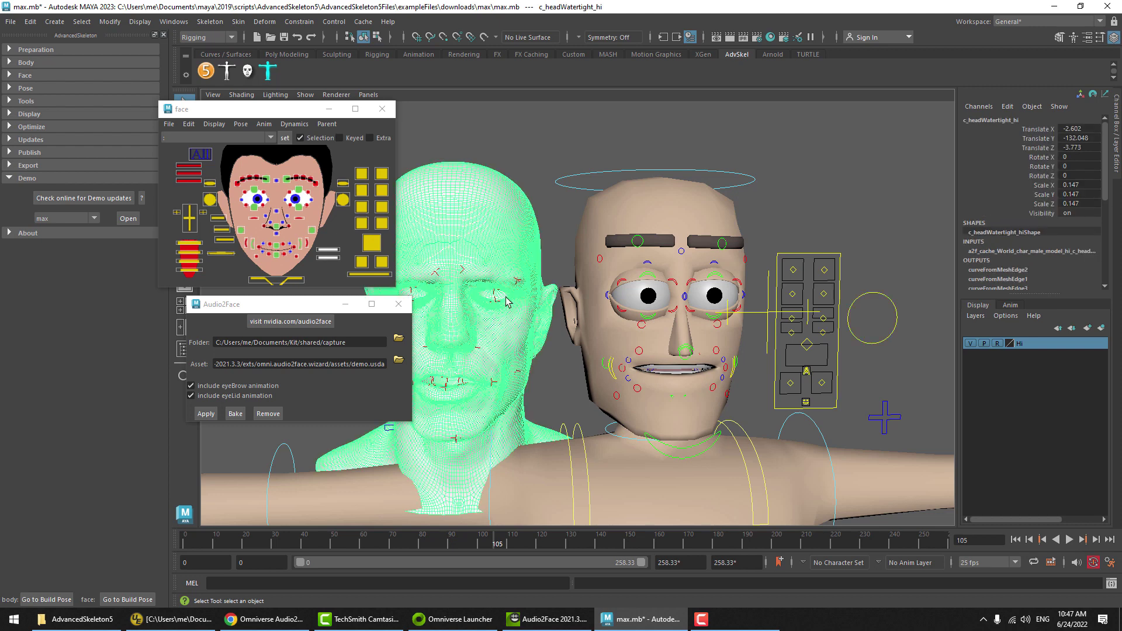
pyautogui.click(575, 622)
pyautogui.click(575, 622)
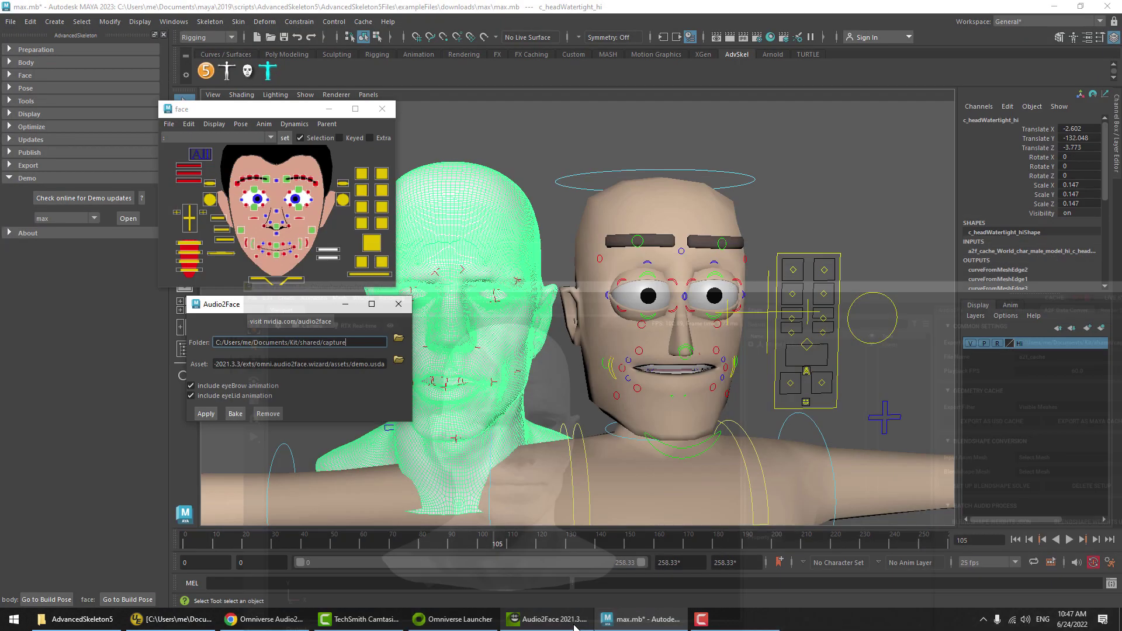
pyautogui.moveTo(519, 542); pyautogui.dragTo(630, 540)
pyautogui.click(527, 177)
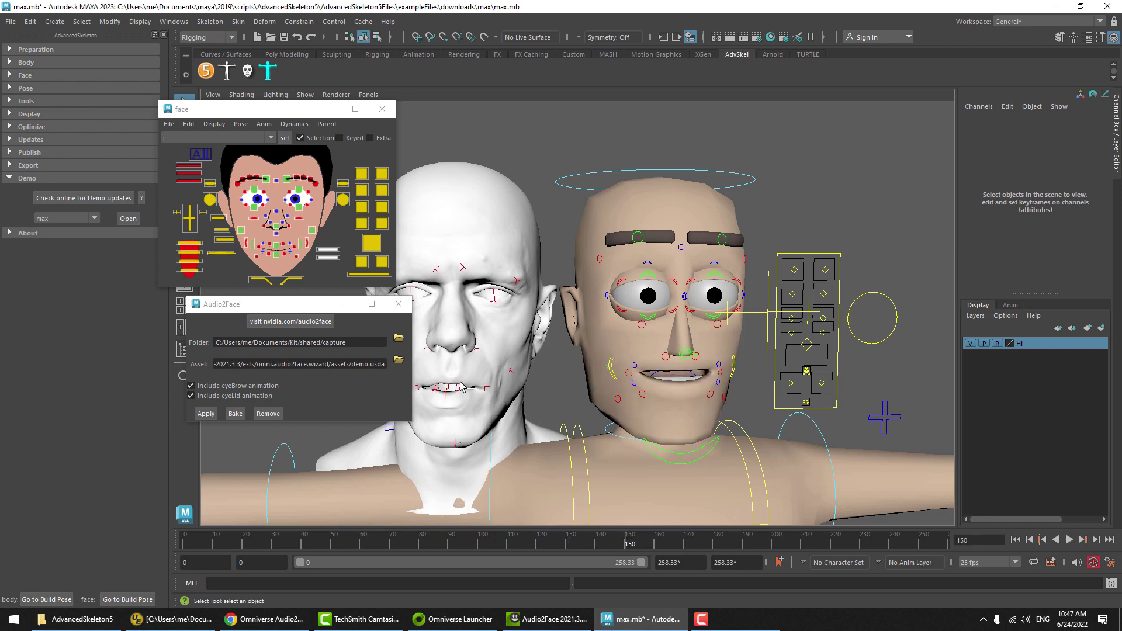
pyautogui.hotkey('alt', 'v')
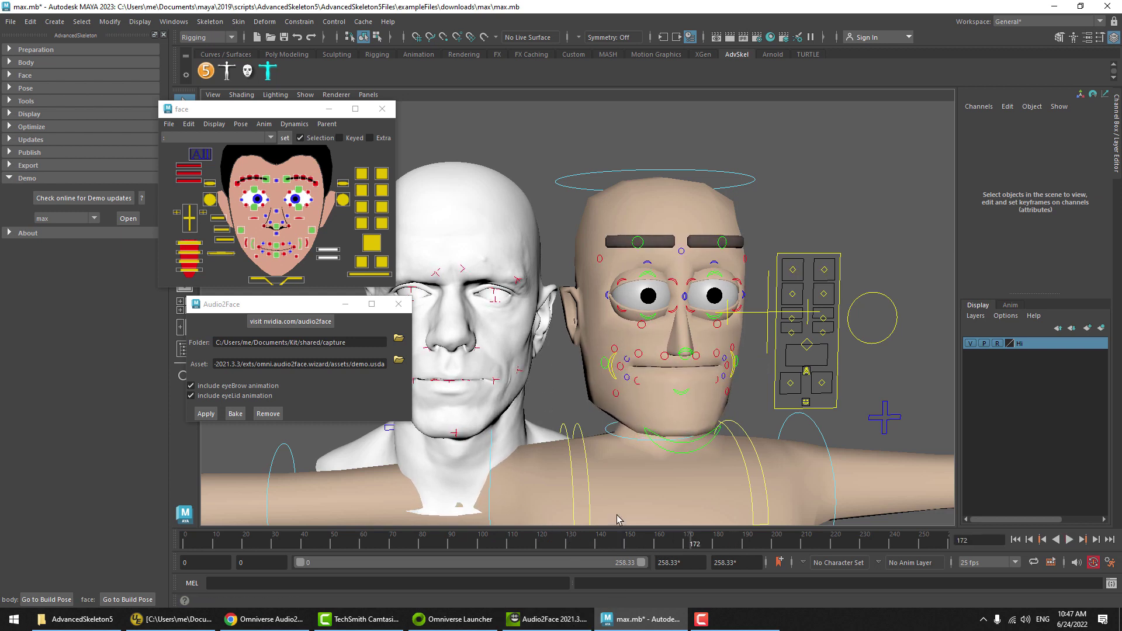
pyautogui.click(444, 385)
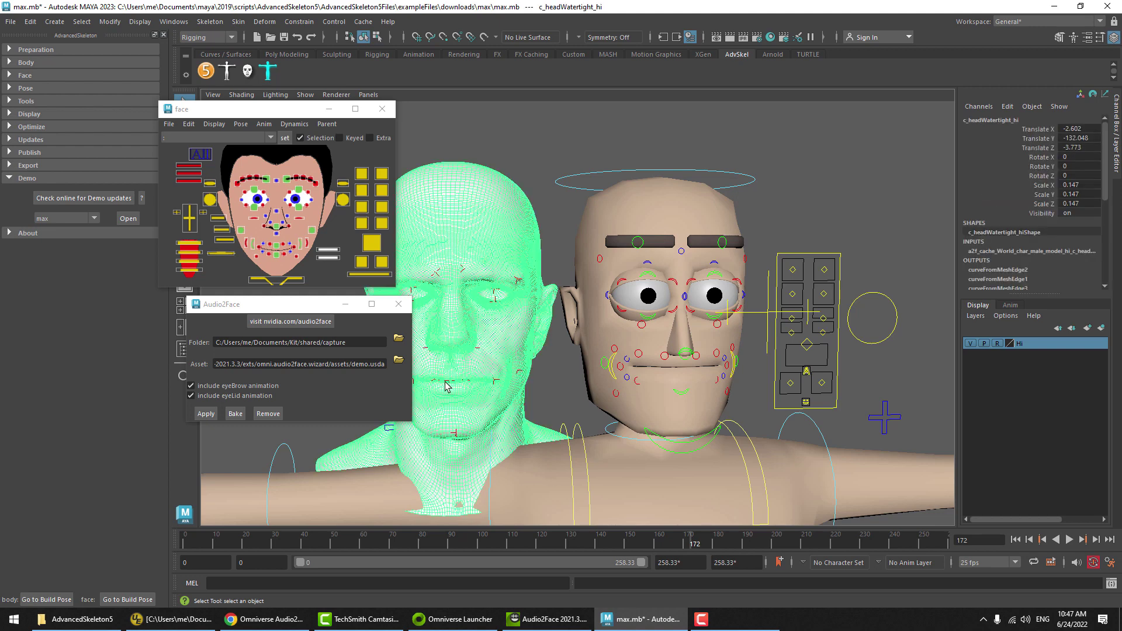
pyautogui.click(611, 255)
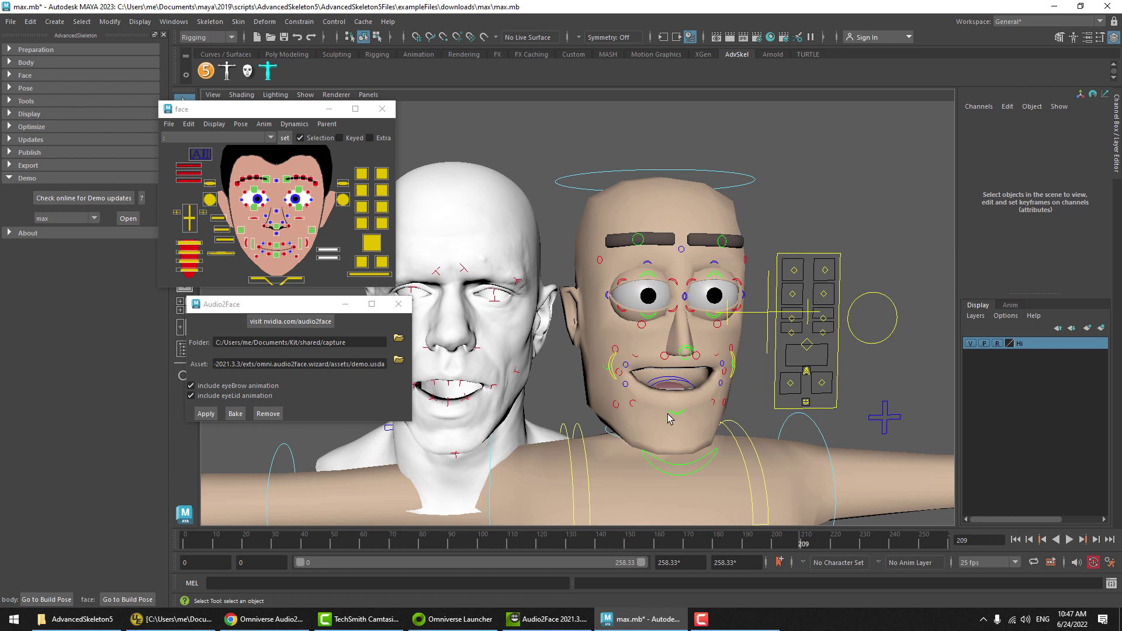
pyautogui.click(554, 620)
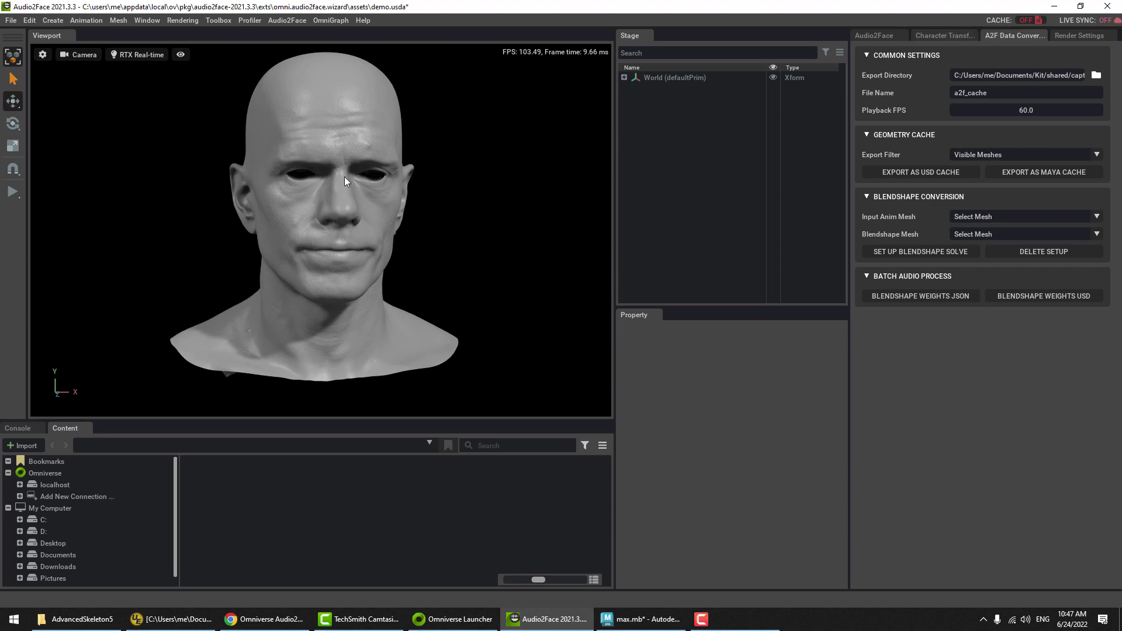
# - Return to Maya and replay Max's lip-sync, stopping at frame 14
pyautogui.click(1054, 7)
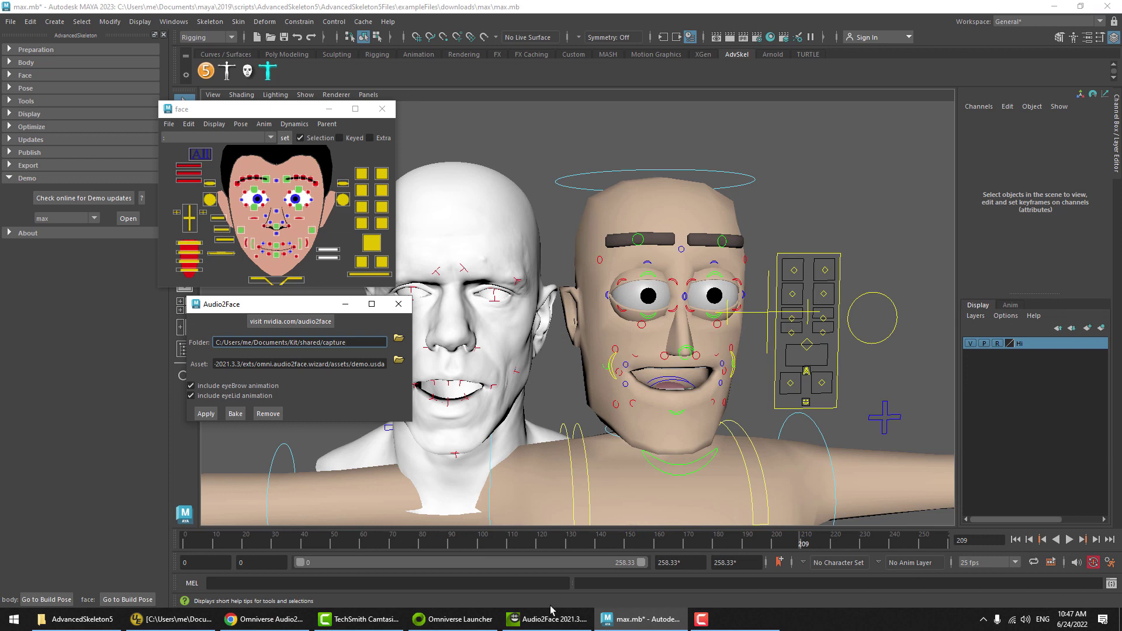
pyautogui.moveTo(544, 622)
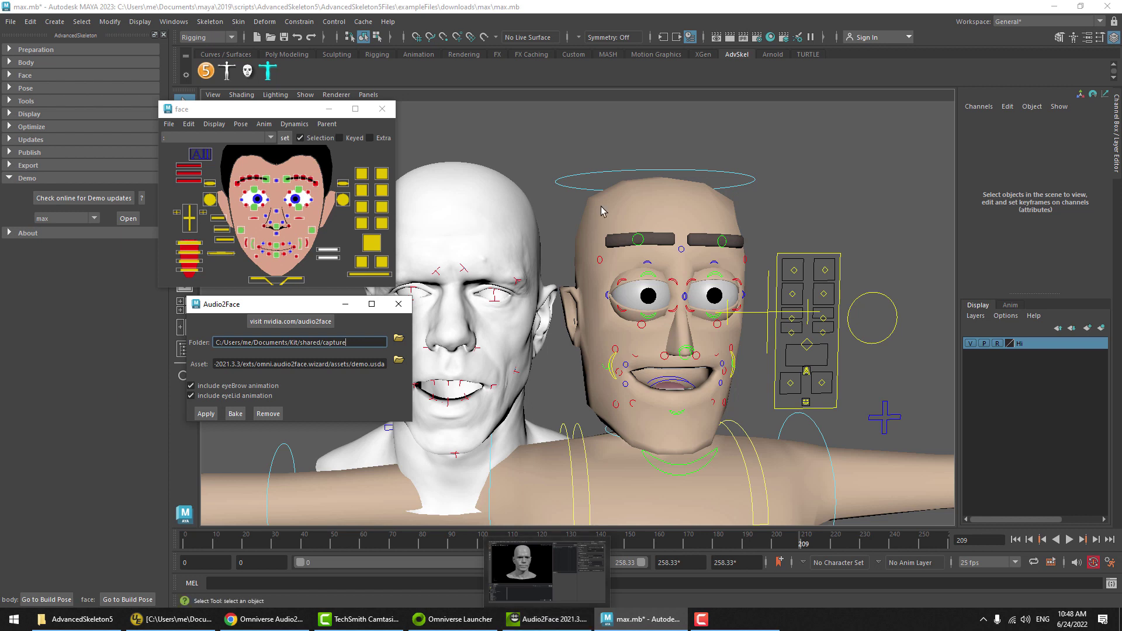
pyautogui.click(1069, 540)
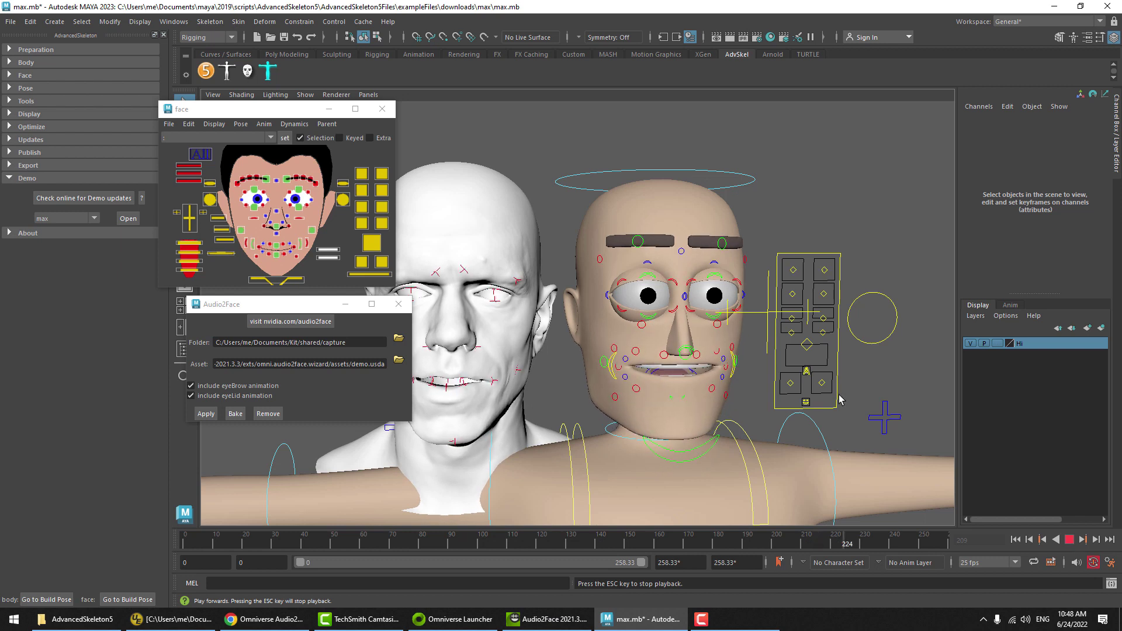
pyautogui.click(1068, 541)
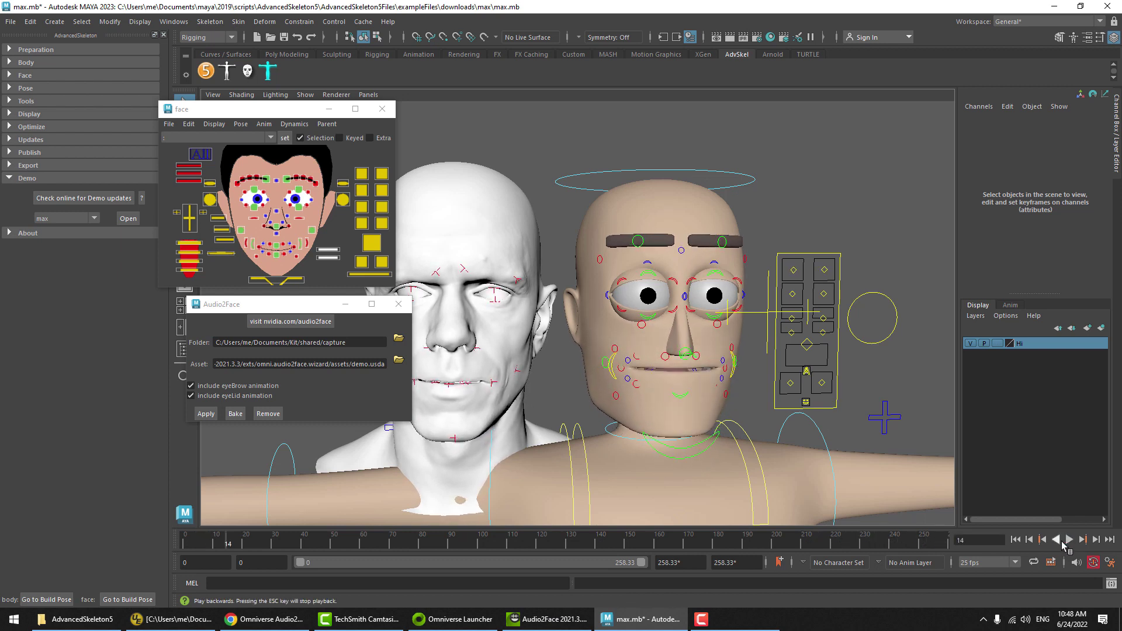
# - Inspect the plugin's Folder and Asset paths, then bring Audio2Face back to the front
pyautogui.click(234, 347)
pyautogui.moveTo(232, 345); pyautogui.dragTo(310, 345)
pyautogui.click(315, 364)
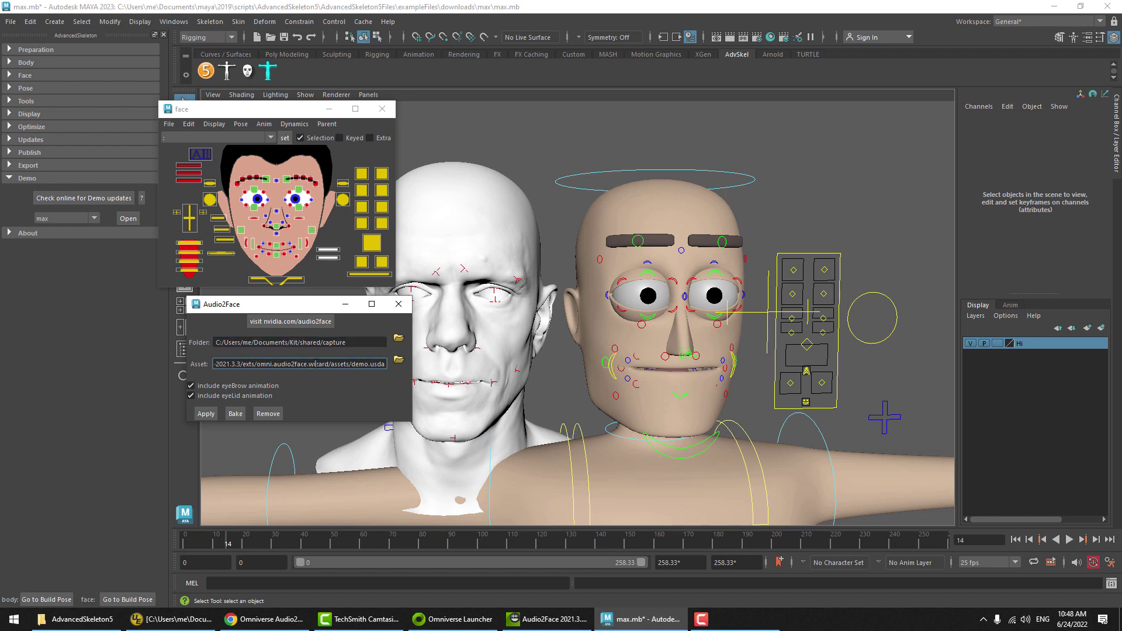
pyautogui.click(555, 621)
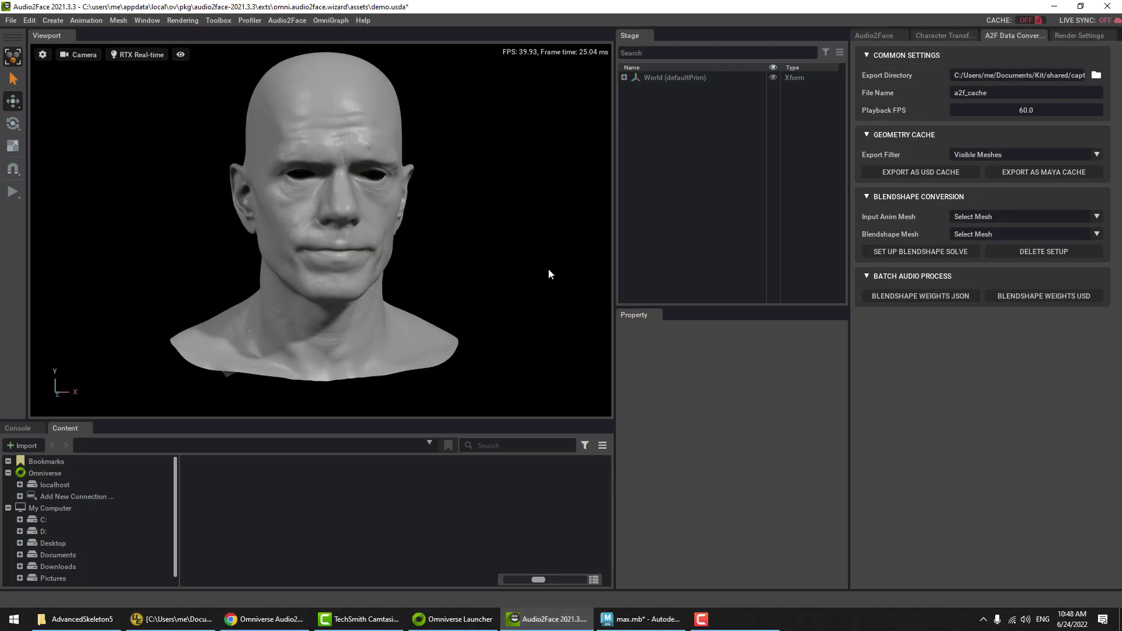
# - Glance at Maya behind Audio2Face, then reveal the export directory ending in Documents/Kit/shared/capture
pyautogui.click(1055, 7)
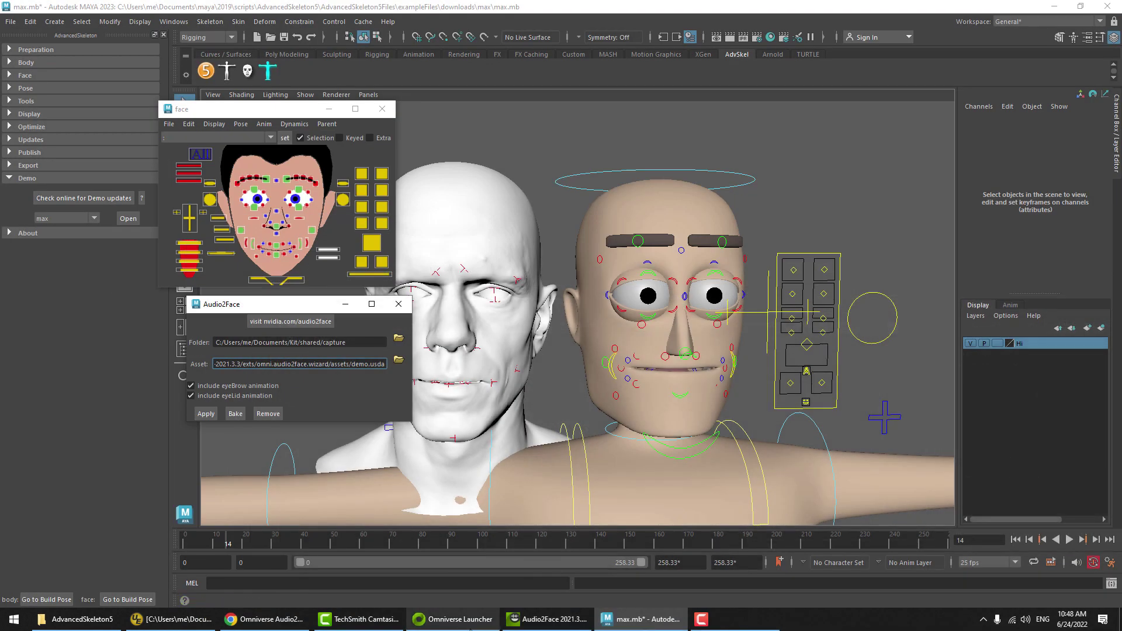
pyautogui.hotkey('alt', 'Tab')
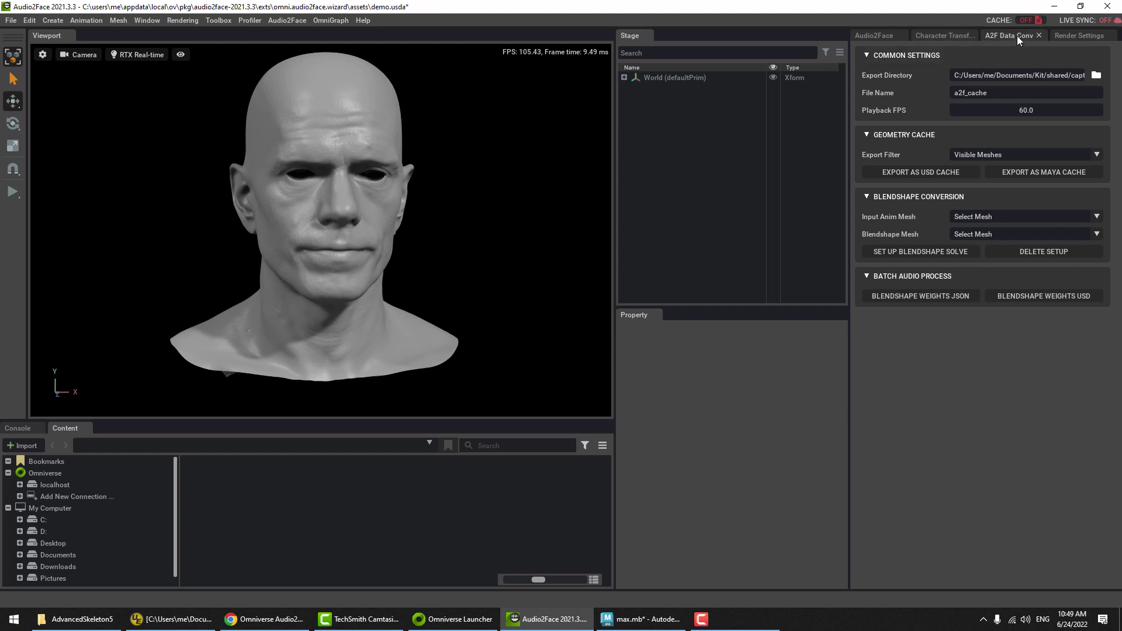
pyautogui.click(974, 77)
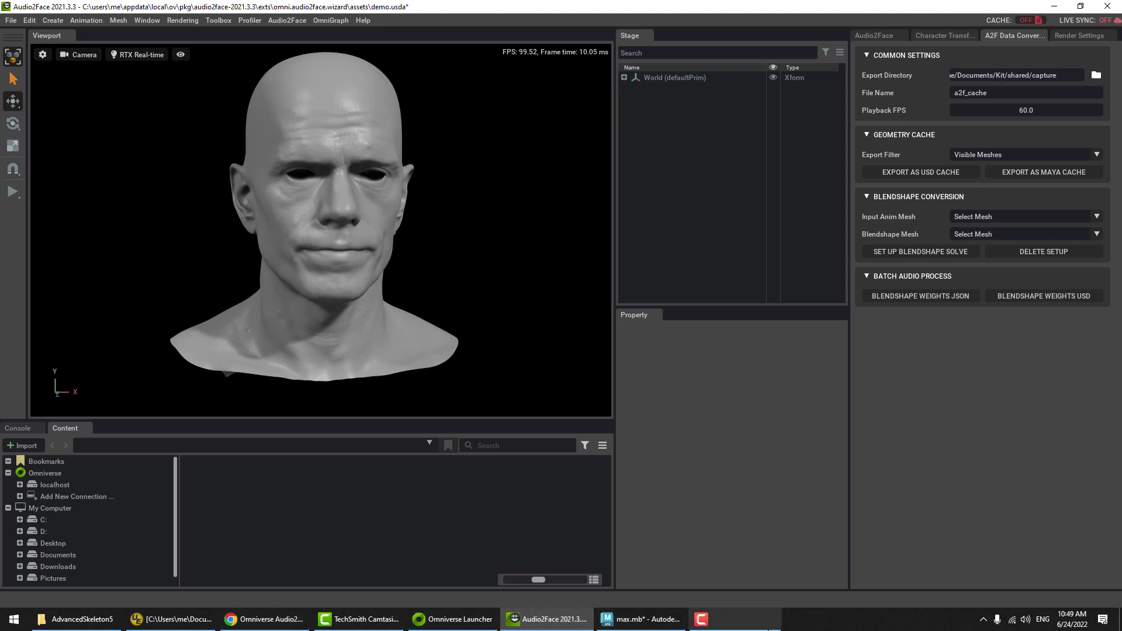
# - Compare Maya's plugin Folder path and demo.usda Asset path against Audio2Face's export settings
pyautogui.click(702, 619)
pyautogui.click(640, 618)
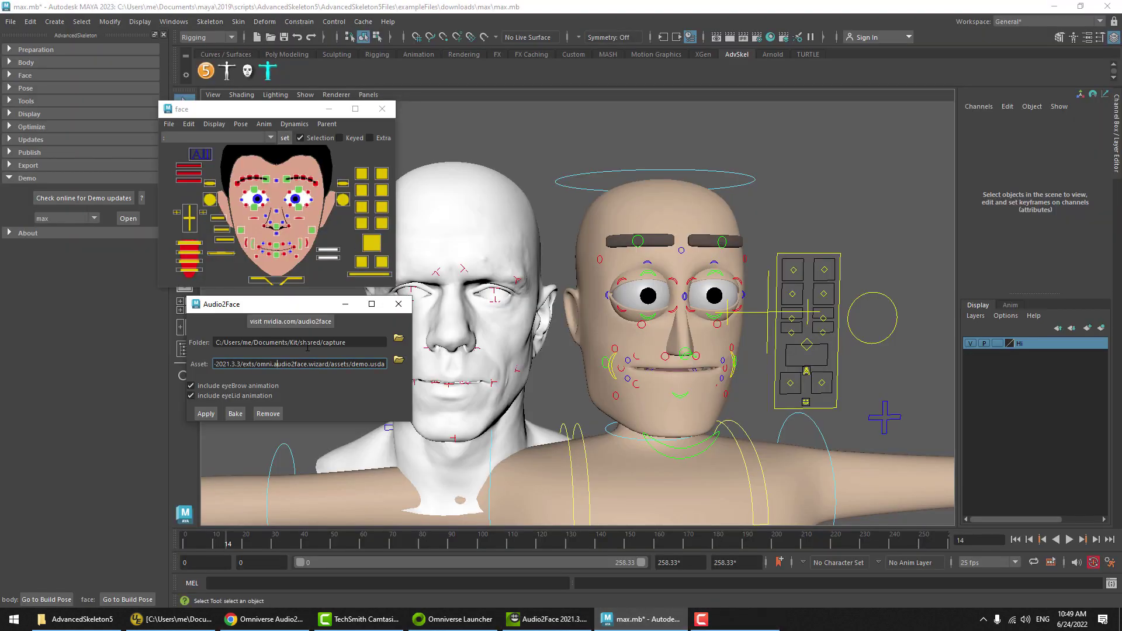
pyautogui.click(346, 343)
pyautogui.moveTo(346, 343); pyautogui.dragTo(200, 340)
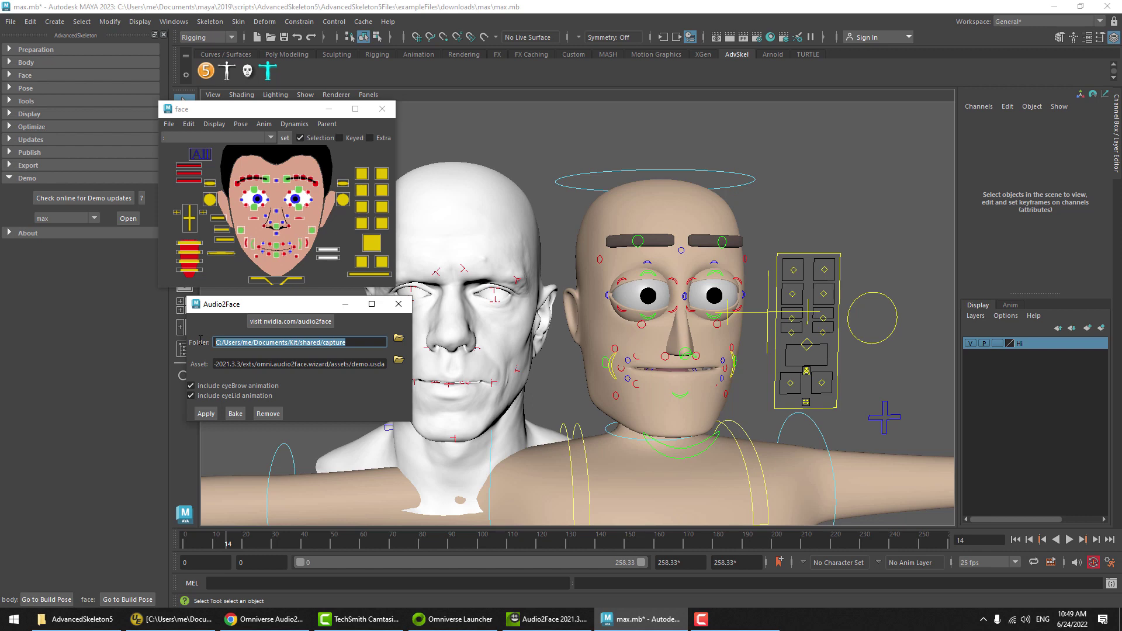
pyautogui.hotkey('alt', 'Tab')
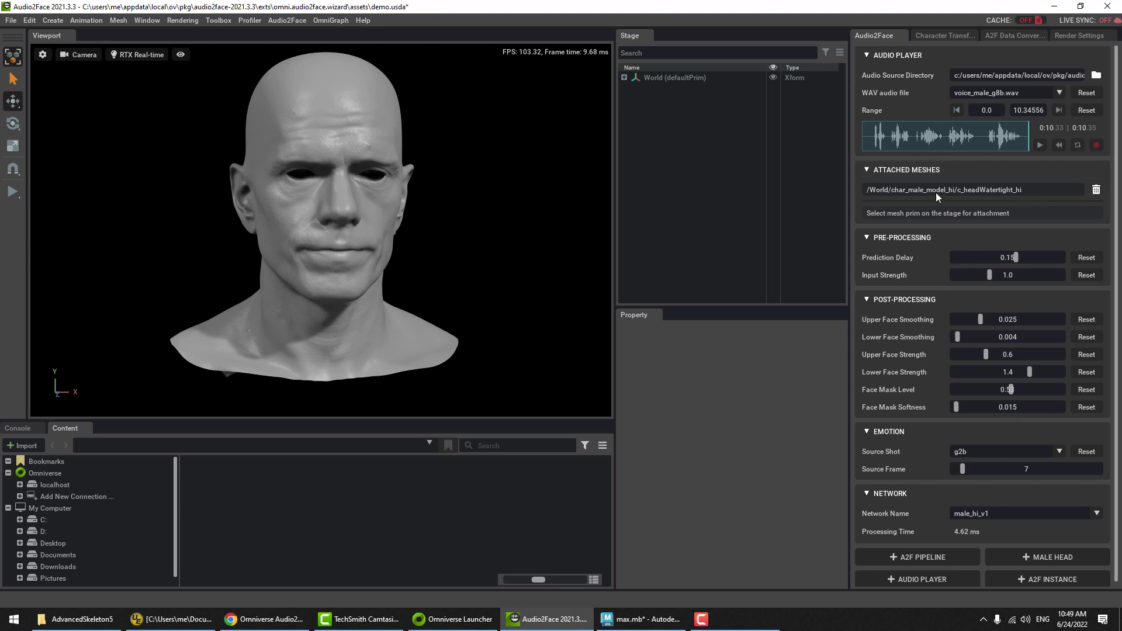
pyautogui.hotkey('alt', 'Tab')
pyautogui.tripleClick(350, 363)
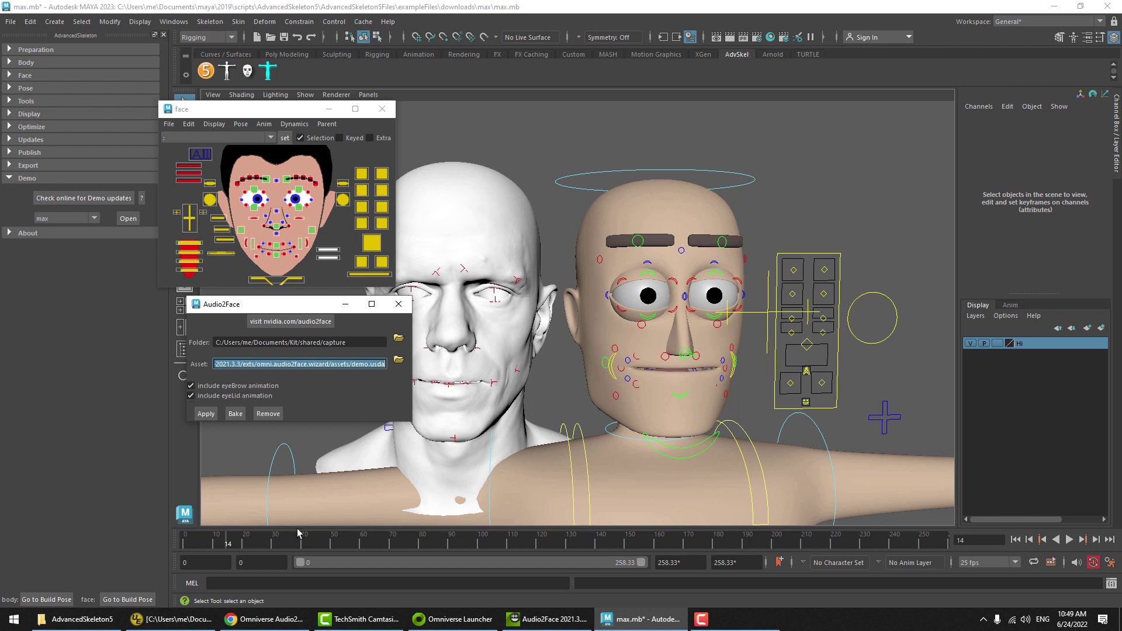
# - Scrub voice_male_g8b.wav around 0:03–0:05 in the Audio2Face player to preview the face
pyautogui.click(548, 619)
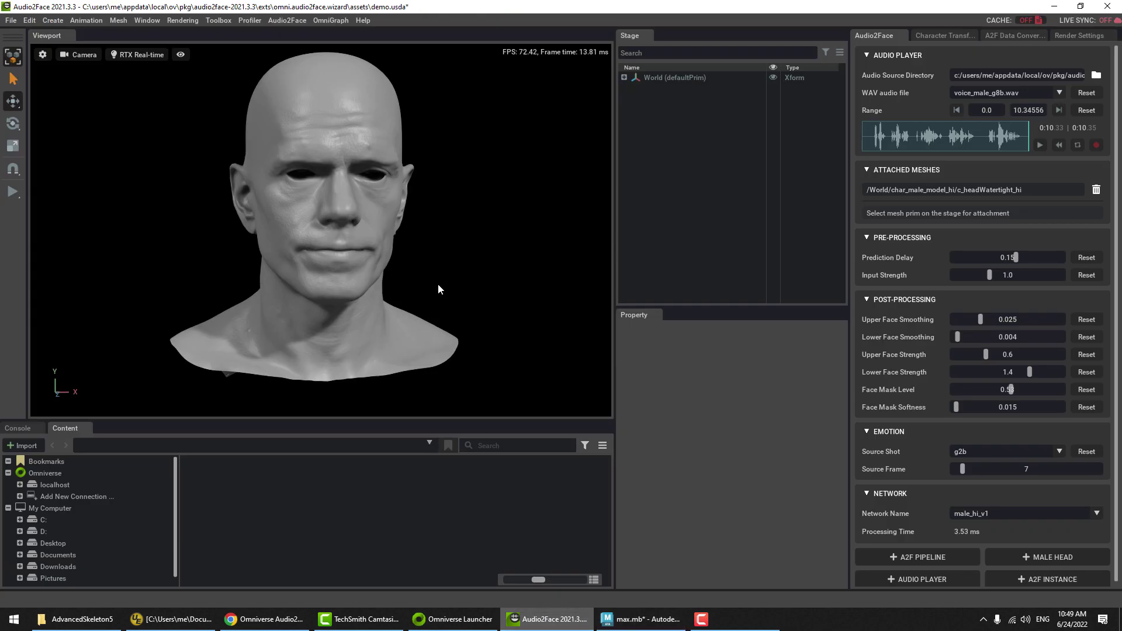
pyautogui.moveTo(997, 133); pyautogui.dragTo(965, 137)
# - Scrub the lip-sync, select the a2fCtrl controller's Lip Multiplier and start playback
pyautogui.click(639, 621)
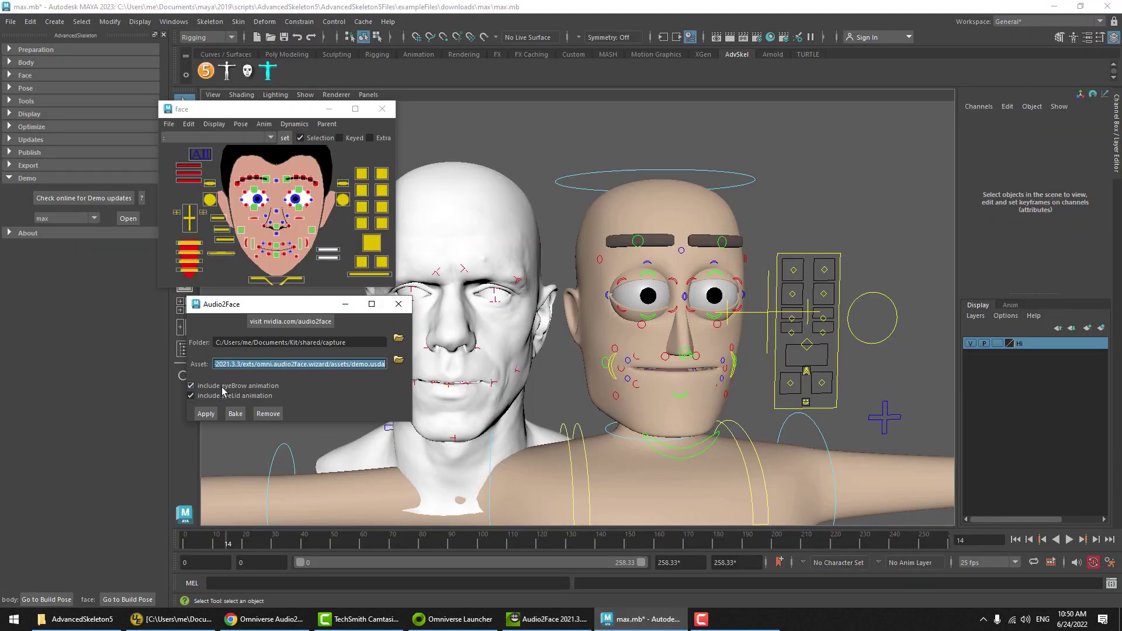
pyautogui.moveTo(286, 542); pyautogui.dragTo(484, 542)
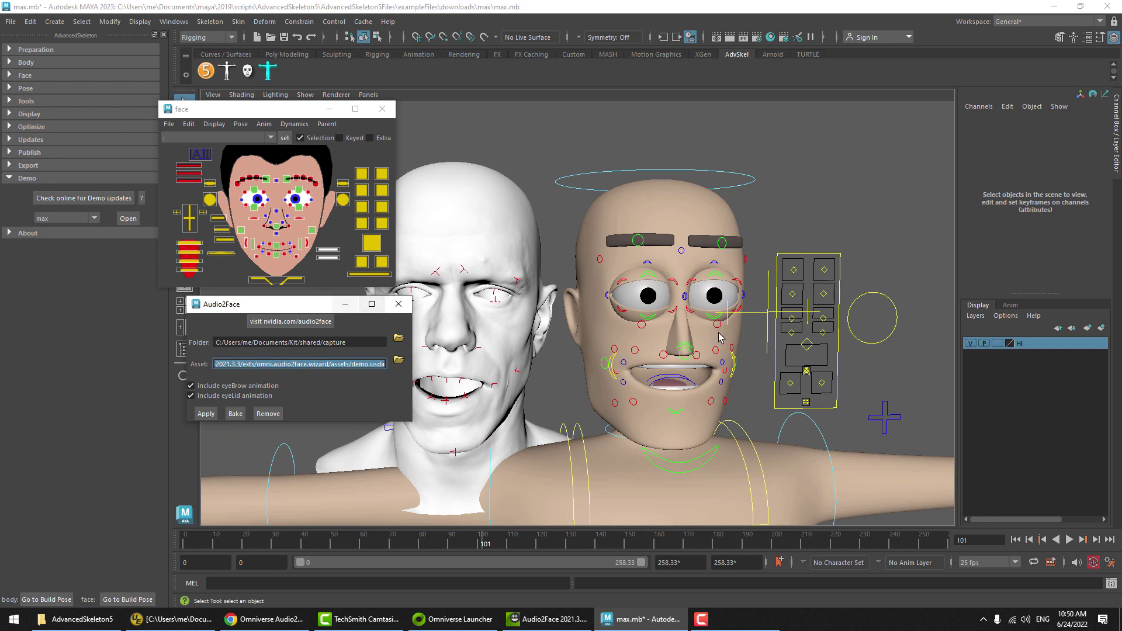
pyautogui.moveTo(885, 290); pyautogui.dragTo(876, 315)
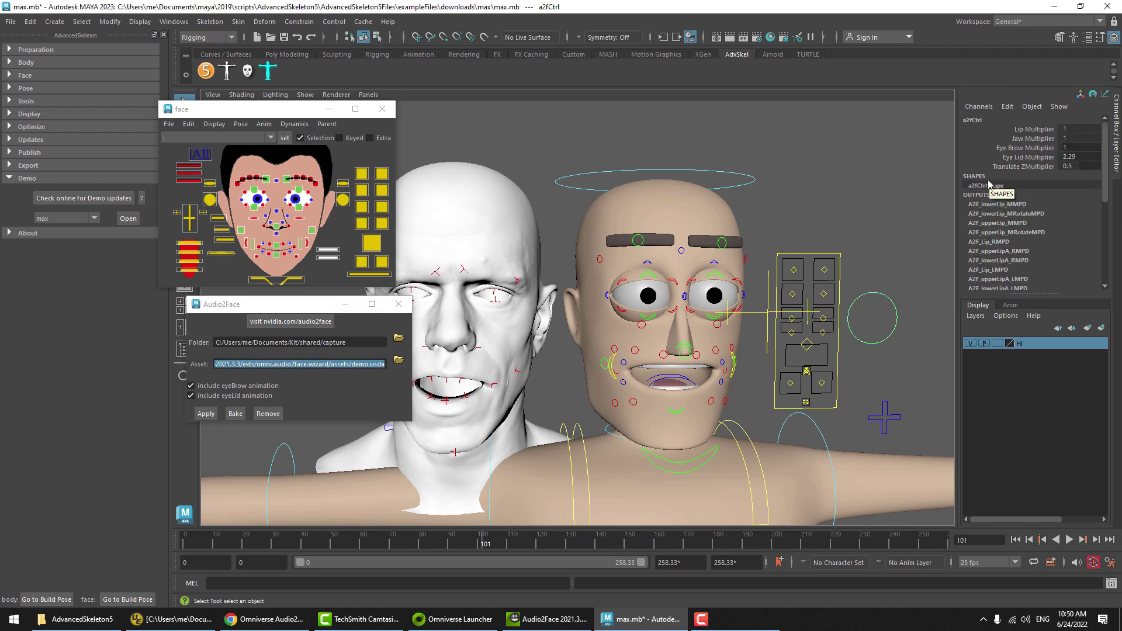
pyautogui.click(1015, 130)
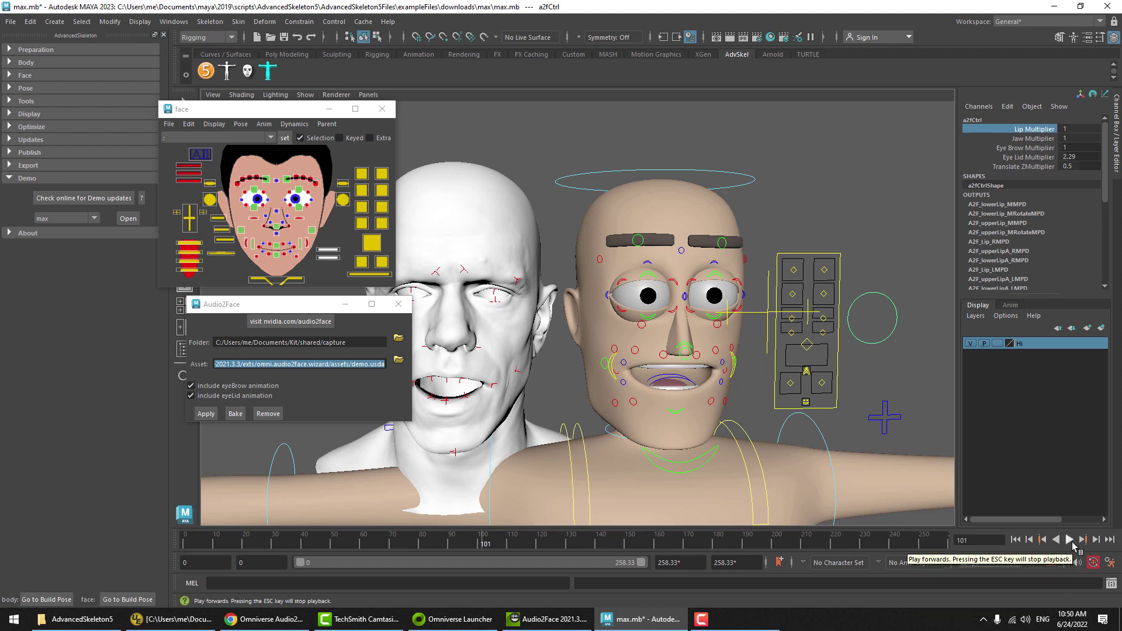
pyautogui.click(1070, 540)
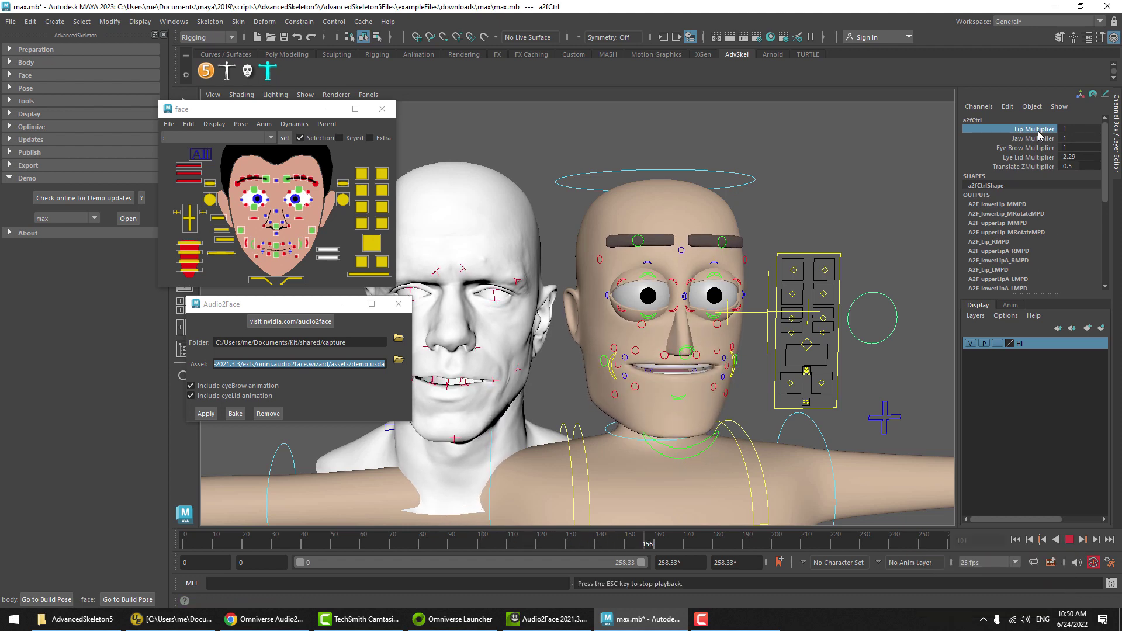
# - Try Lip Multiplier at 0.25, then restore it to 1
pyautogui.doubleClick(1073, 129)
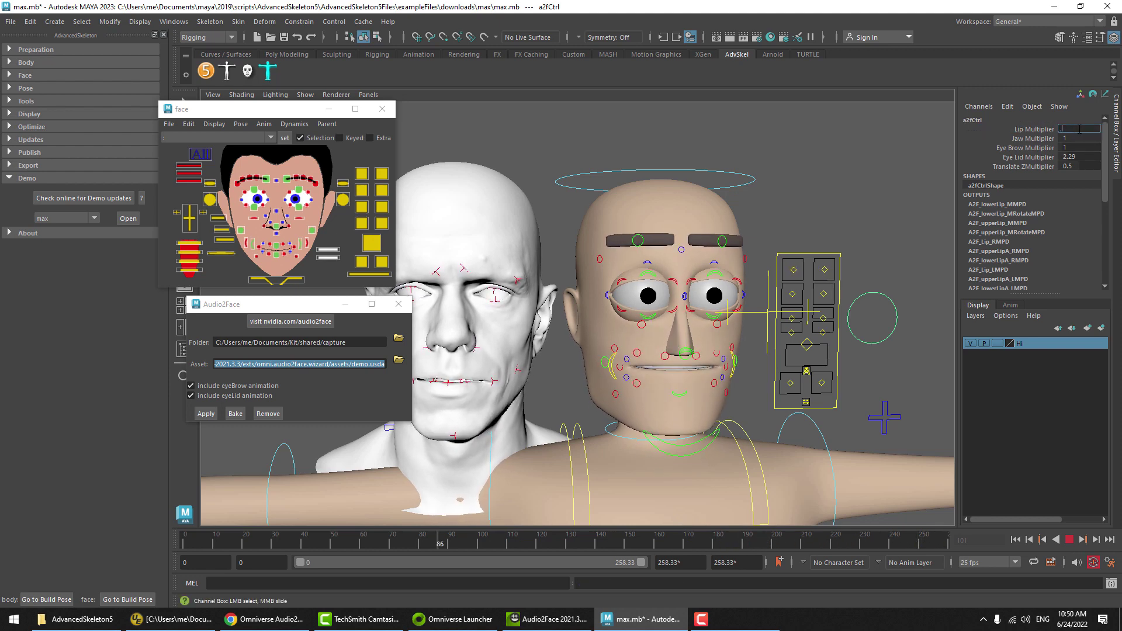
pyautogui.write('0.25')
pyautogui.press('Return')
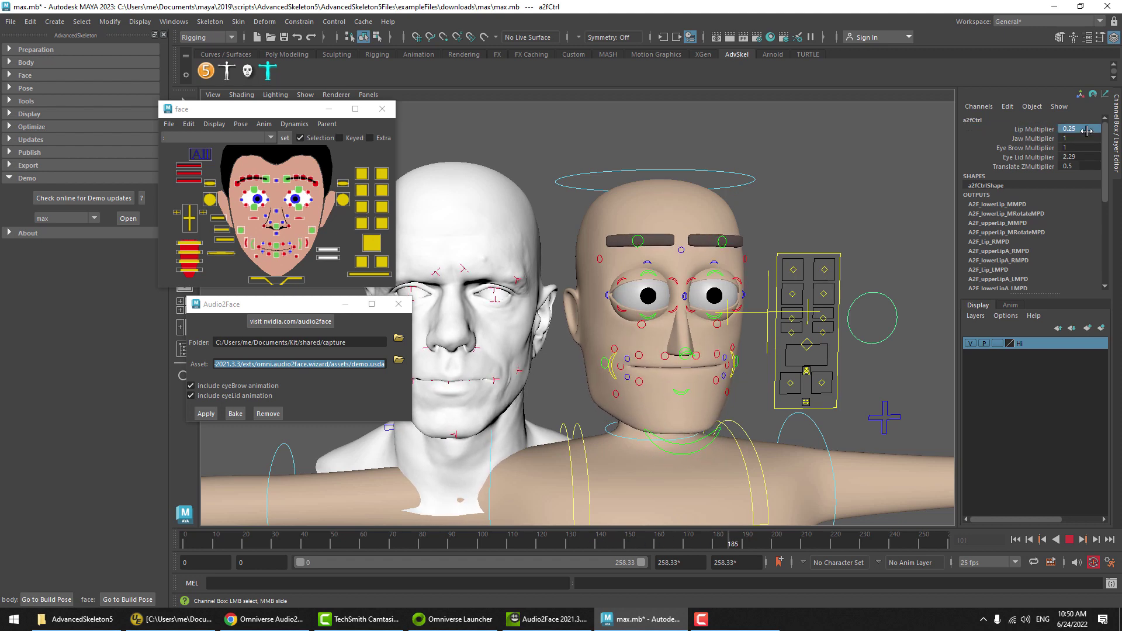
pyautogui.write('1')
pyautogui.press('Return')
# - Select Jaw Multiplier and play the animation to check the jaw, then stop
pyautogui.click(1035, 139)
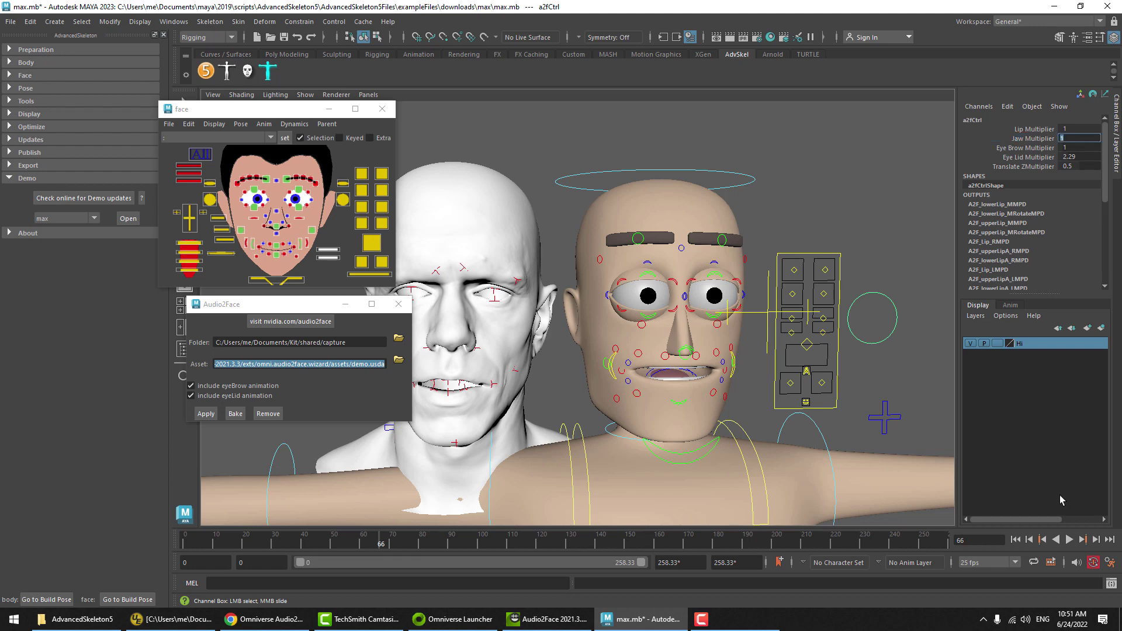
pyautogui.click(1069, 539)
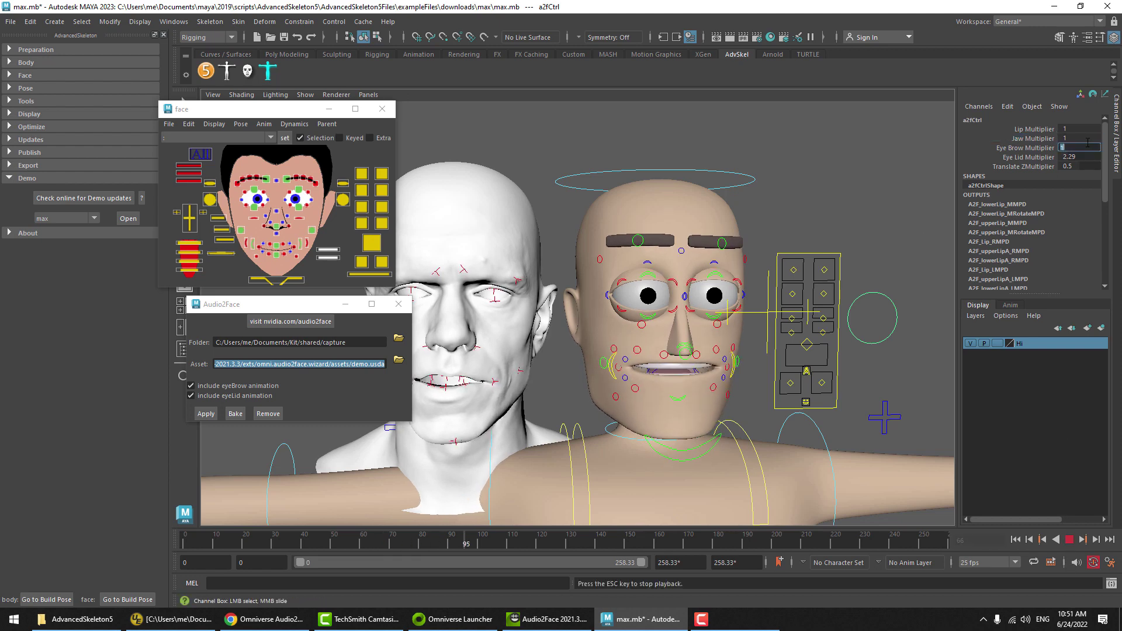
pyautogui.press('Escape')
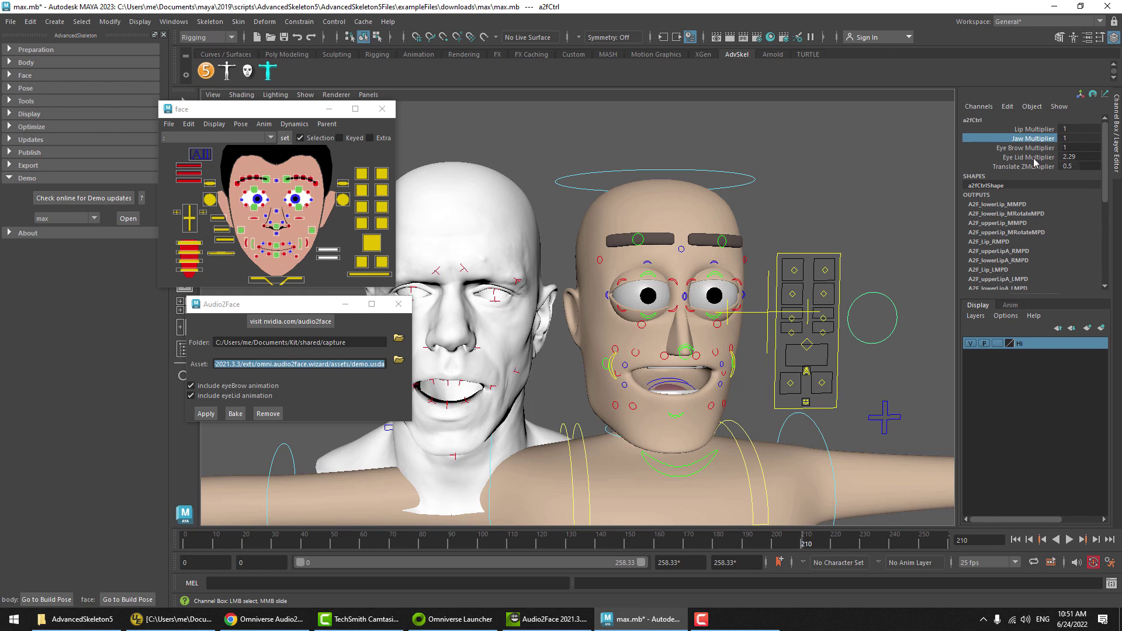
# - Set the a2fCtrl Eye Brow Multiplier to 5 while the animation plays
pyautogui.click(1025, 148)
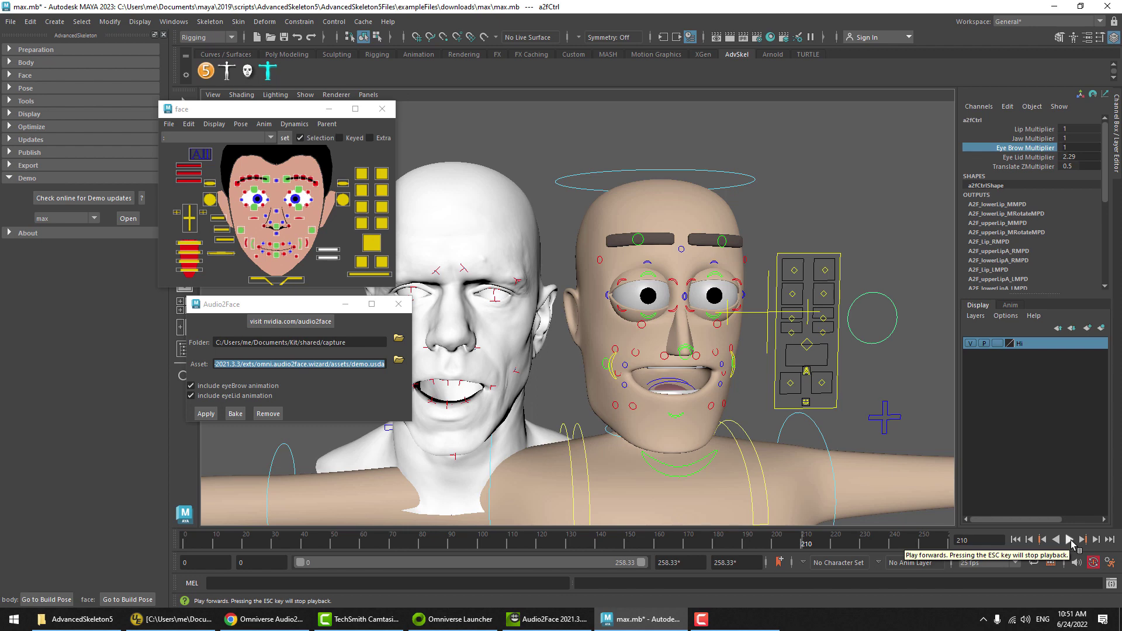
pyautogui.click(1070, 540)
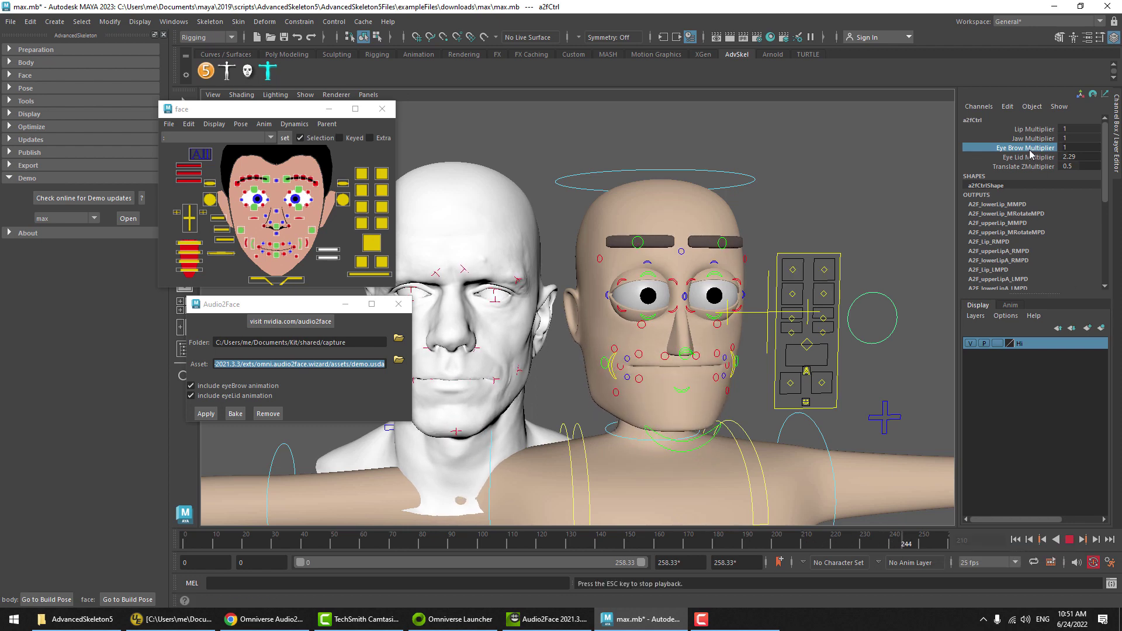
pyautogui.doubleClick(1076, 150)
pyautogui.write('2')
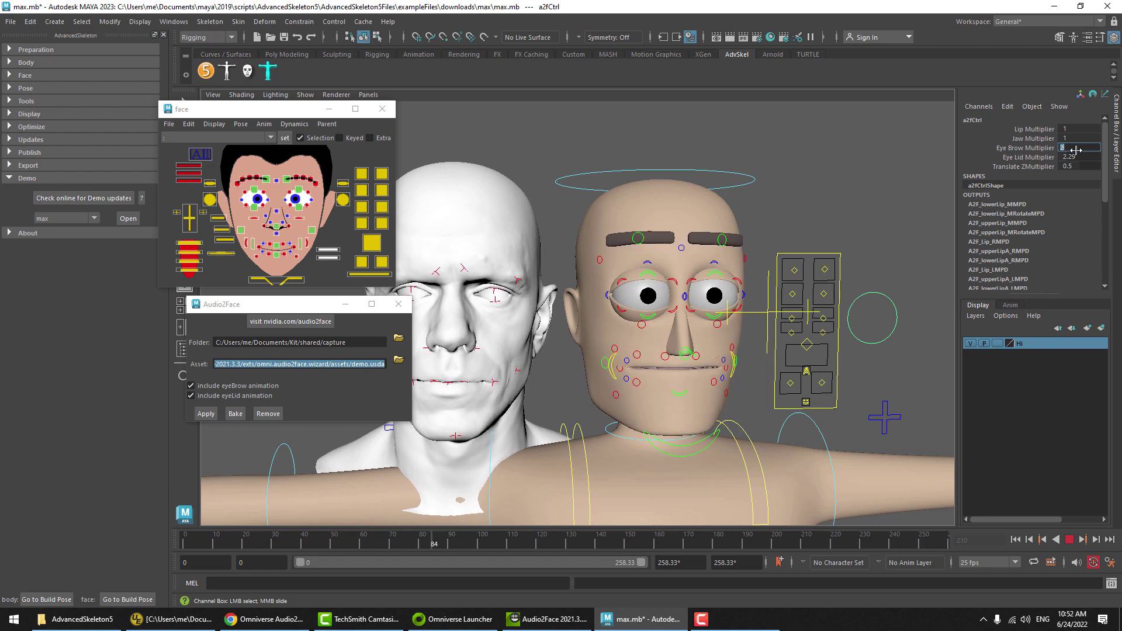
pyautogui.press('BackSpace')
pyautogui.write('5')
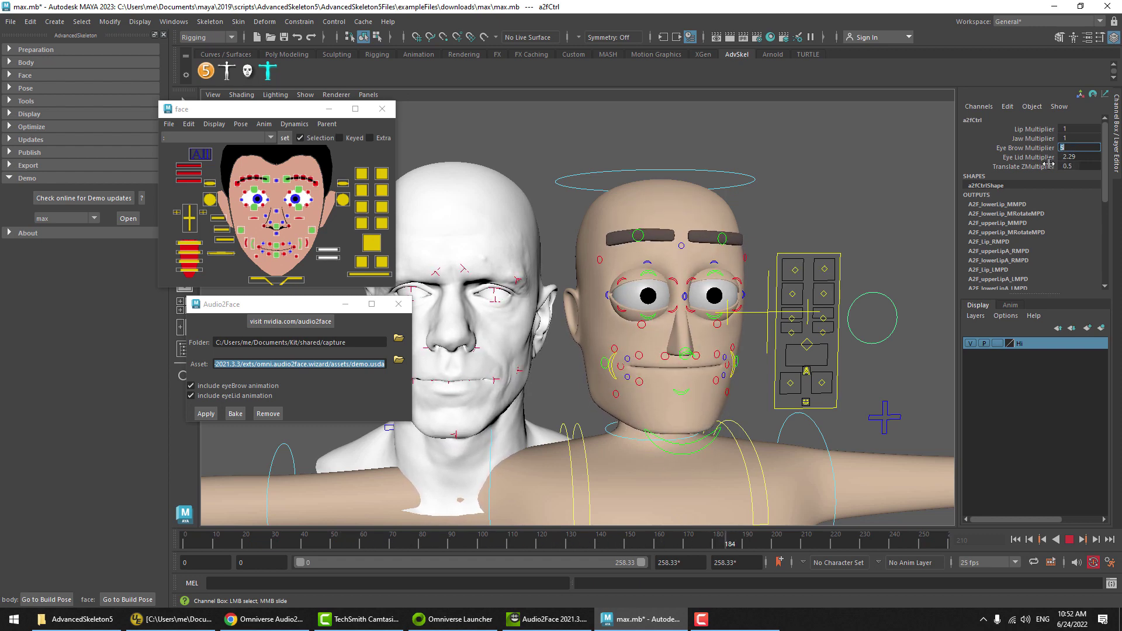
pyautogui.press('Return')
# - Set Eye Lid Multiplier to 10 and stop playback
pyautogui.doubleClick(1081, 157)
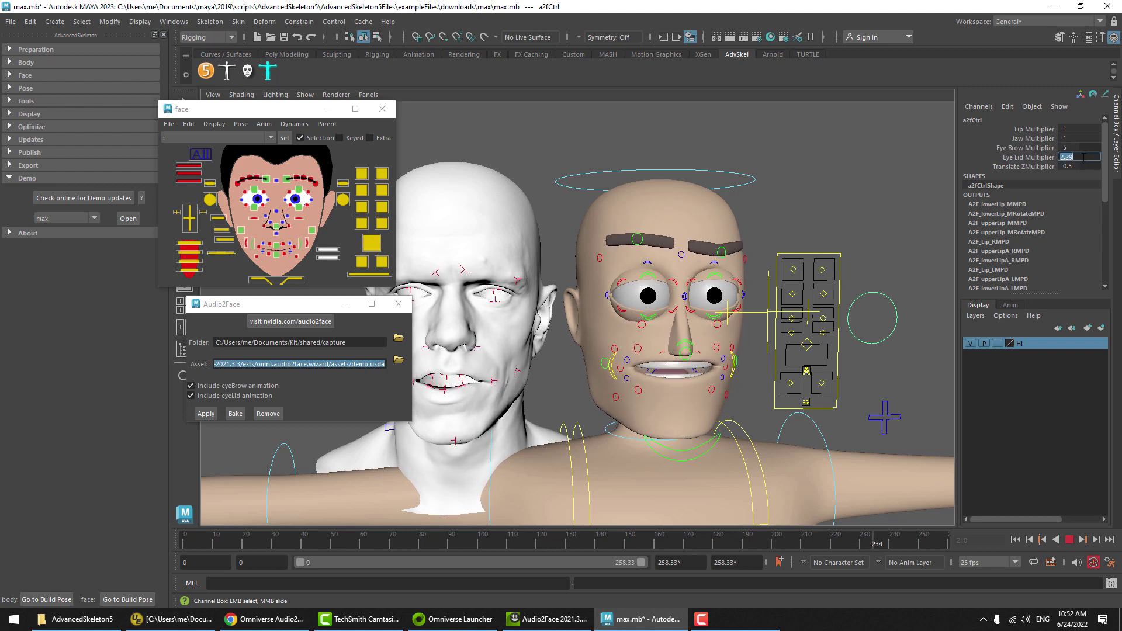
pyautogui.write('10')
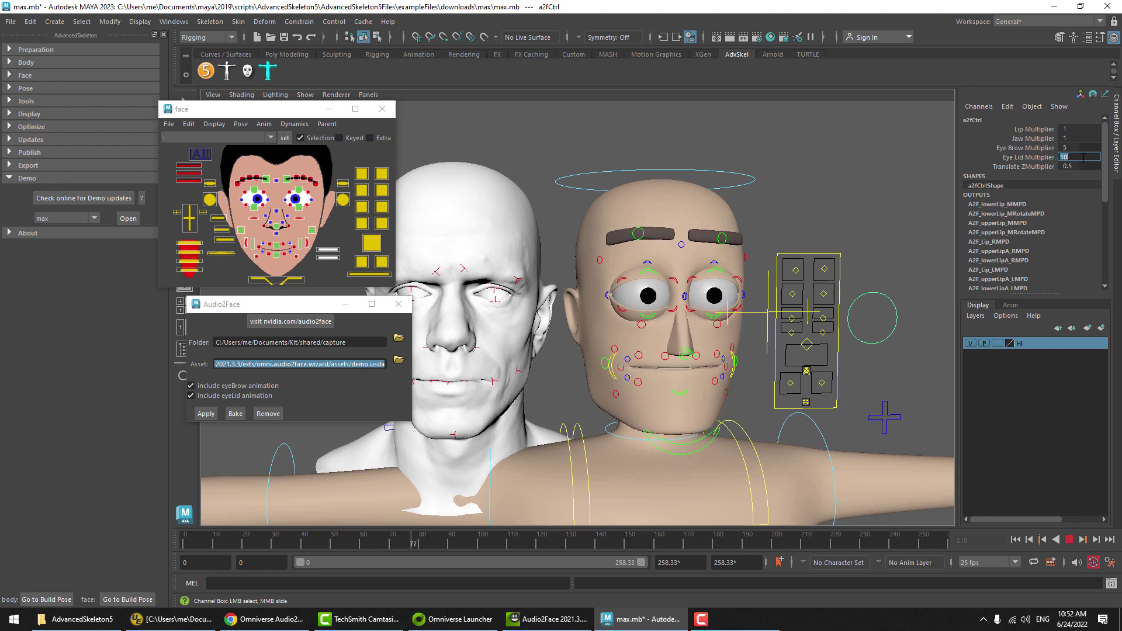
pyautogui.click(1038, 169)
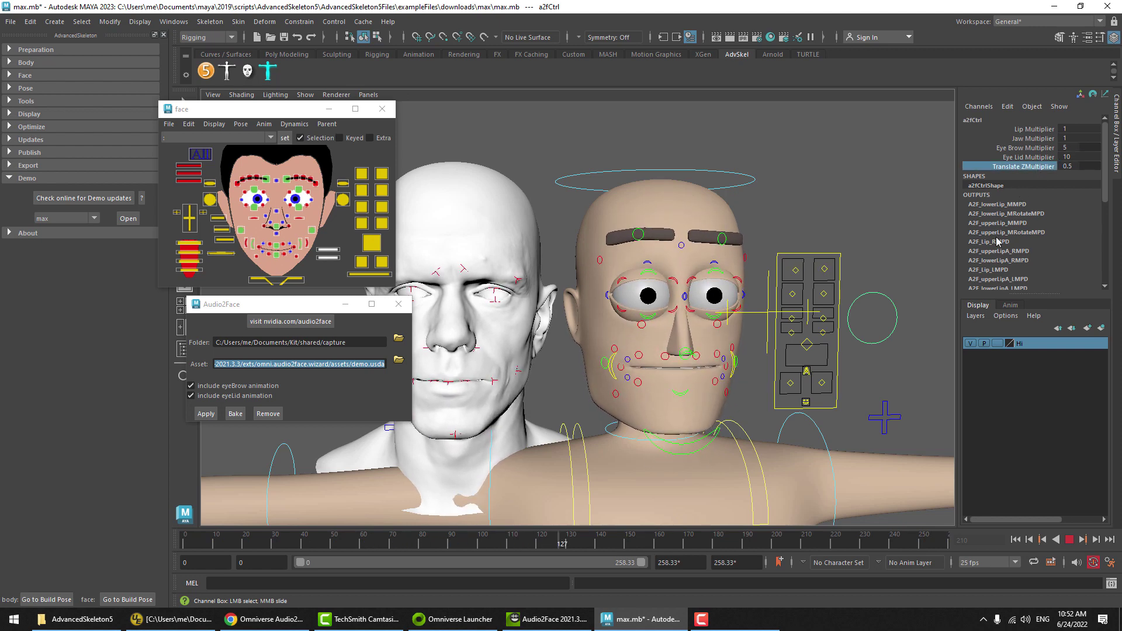
pyautogui.click(1070, 541)
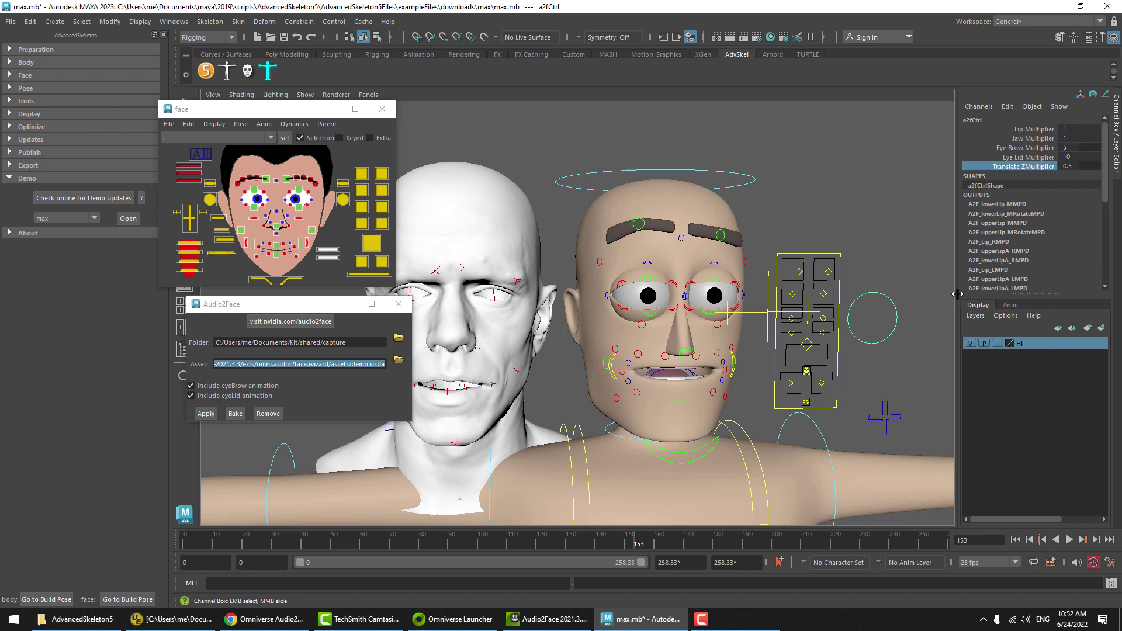
pyautogui.keyDown('alt'); pyautogui.moveTo(727, 429); pyautogui.dragTo(814, 430); pyautogui.keyUp('alt')
pyautogui.keyDown('alt'); pyautogui.moveTo(675, 428); pyautogui.dragTo(685, 409); pyautogui.keyUp('alt')
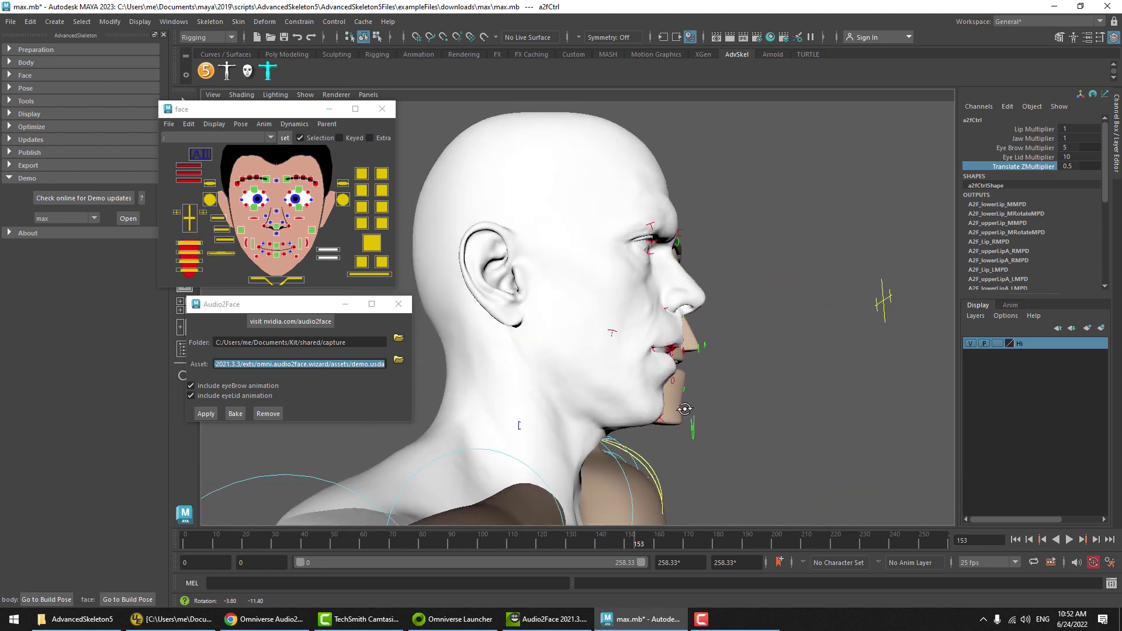
pyautogui.scroll(4, 684, 409)
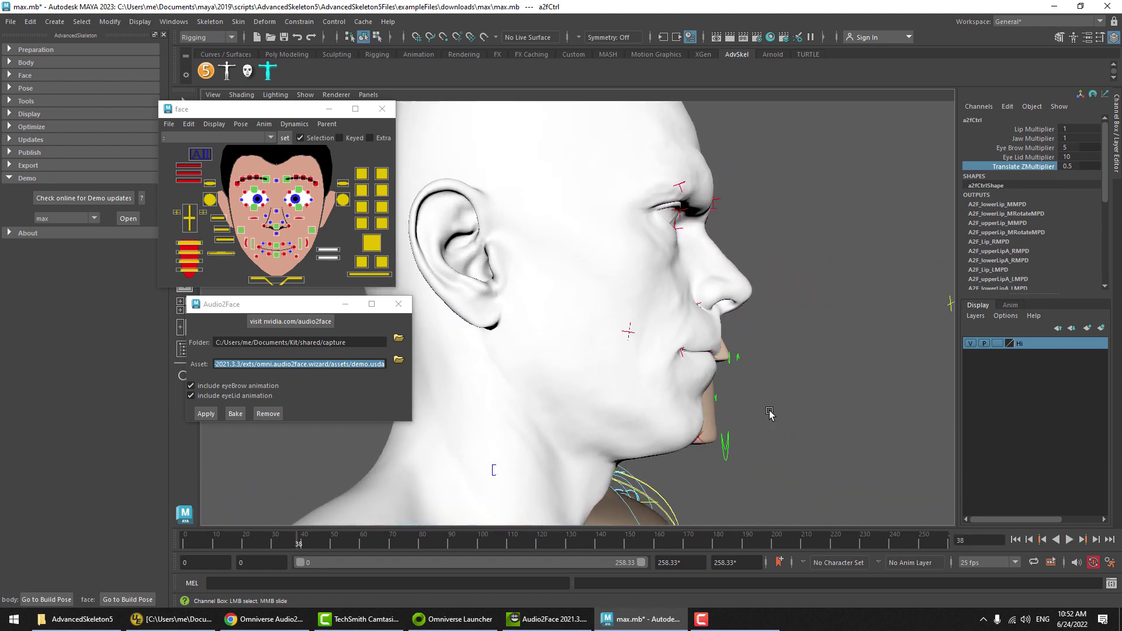
pyautogui.keyDown('alt'); pyautogui.moveTo(768, 413); pyautogui.dragTo(759, 421); pyautogui.keyUp('alt')
pyautogui.click(726, 443)
pyautogui.press('w')
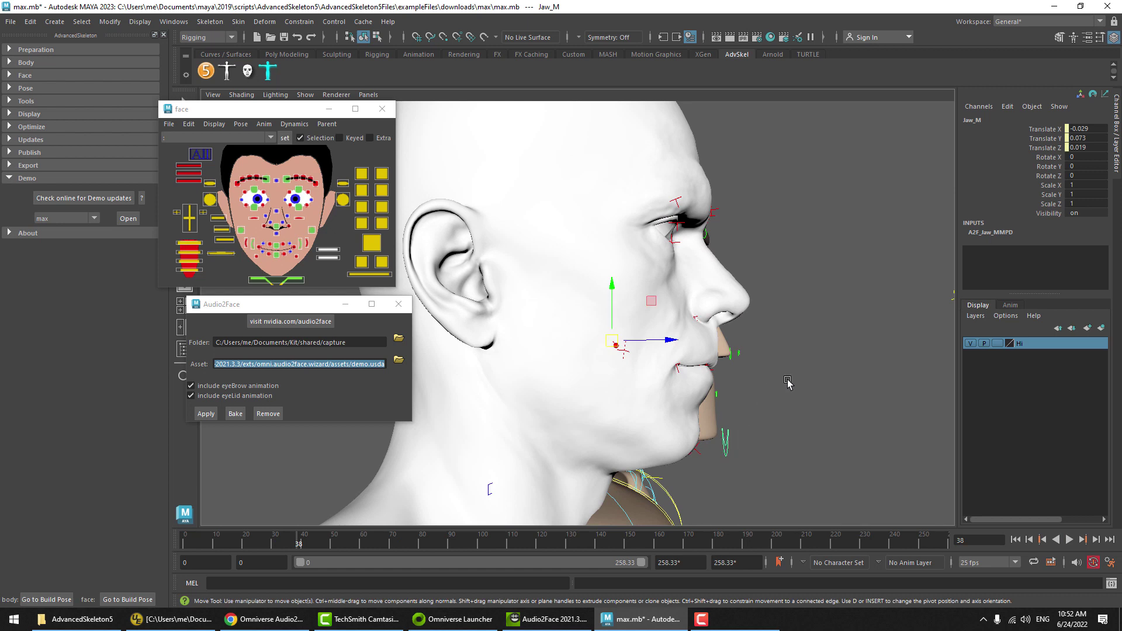
pyautogui.click(788, 383)
pyautogui.keyDown('alt'); pyautogui.moveTo(787, 383); pyautogui.dragTo(594, 363); pyautogui.keyUp('alt')
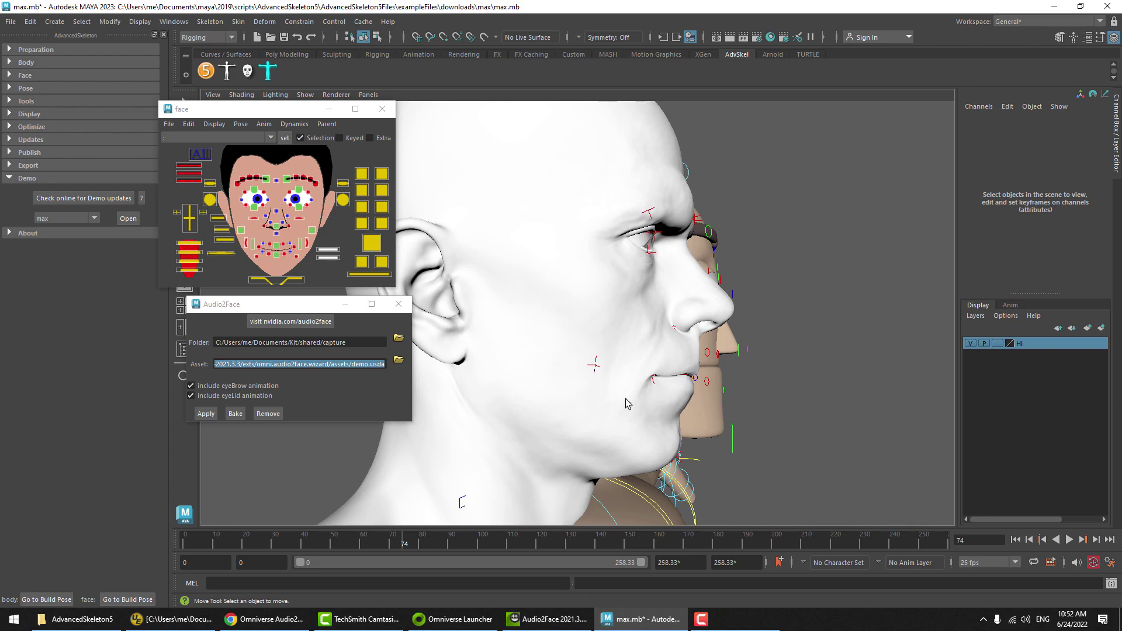
pyautogui.keyDown('alt'); pyautogui.moveTo(583, 400); pyautogui.dragTo(601, 309); pyautogui.keyUp('alt')
# - Test the a2fCtrl Translate ZMultiplier at 0 during playback, then set it to 1
pyautogui.keyDown('alt'); pyautogui.moveTo(731, 260); pyautogui.dragTo(728, 276); pyautogui.keyUp('alt')
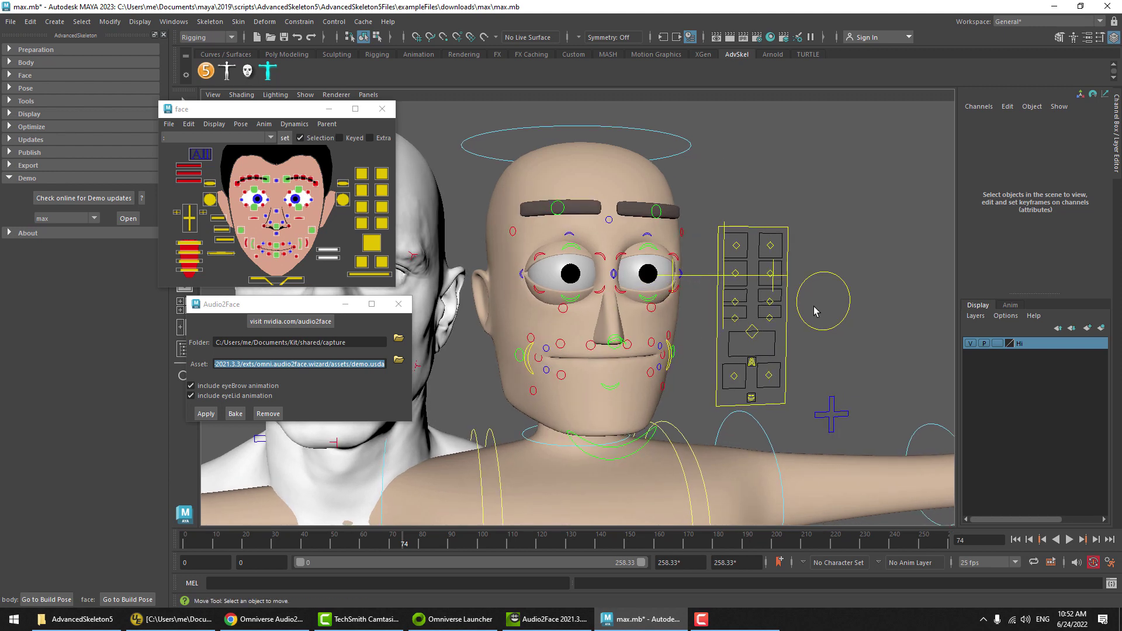
pyautogui.click(829, 314)
pyautogui.click(1069, 539)
pyautogui.doubleClick(1075, 167)
pyautogui.write('0')
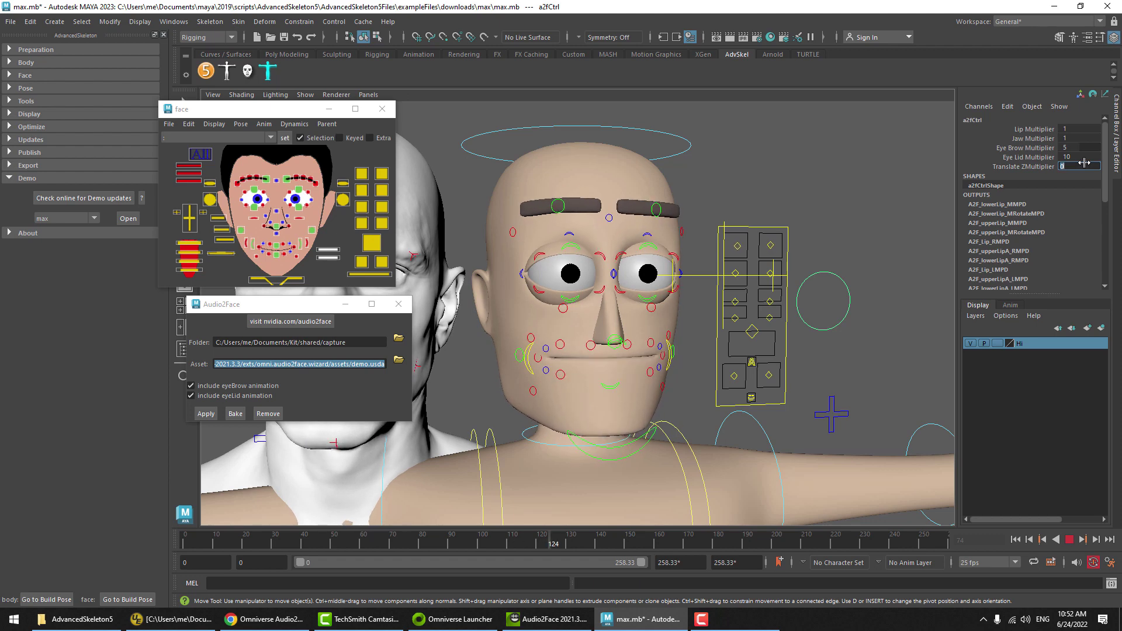
pyautogui.press('Return')
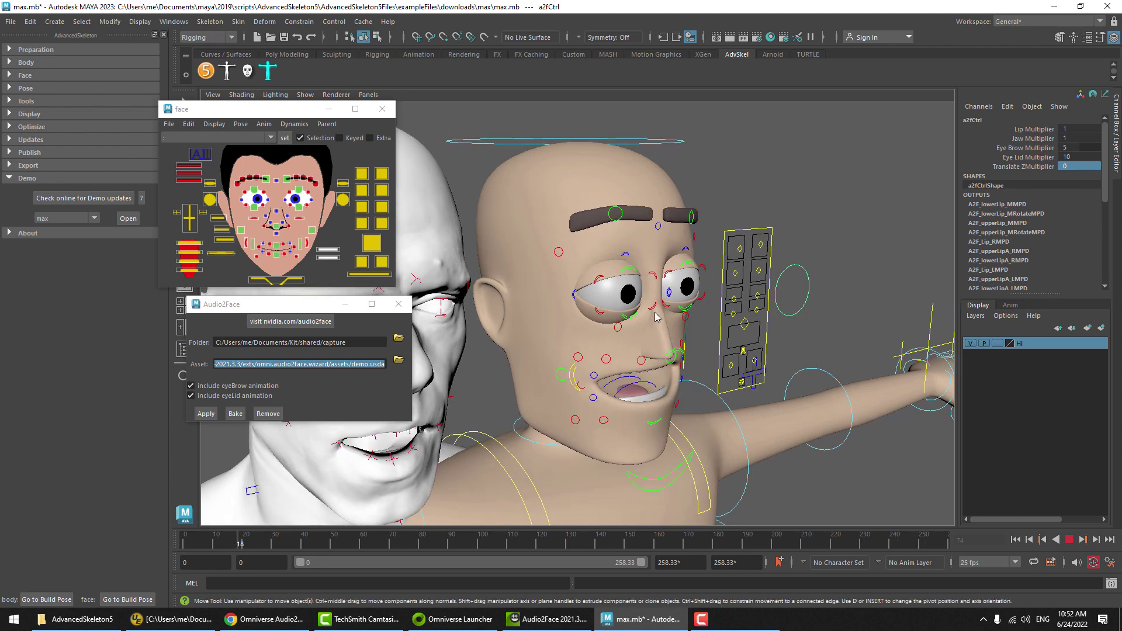
pyautogui.write('1')
pyautogui.press('Return')
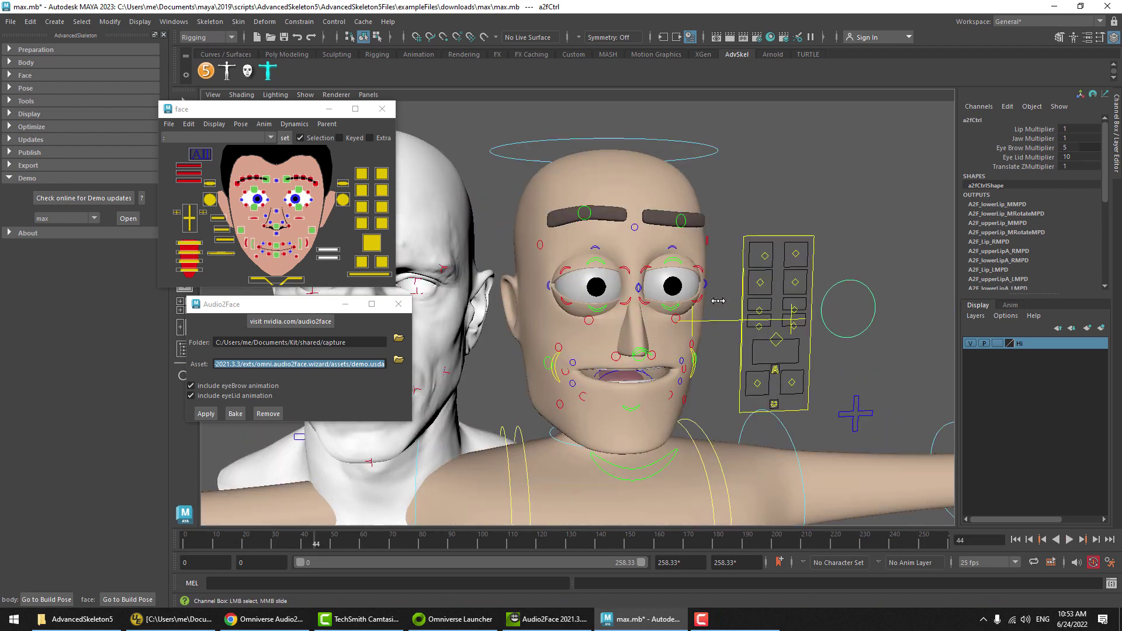
pyautogui.keyDown('alt'); pyautogui.moveTo(709, 302); pyautogui.dragTo(661, 310, button='middle'); pyautogui.keyUp('alt')
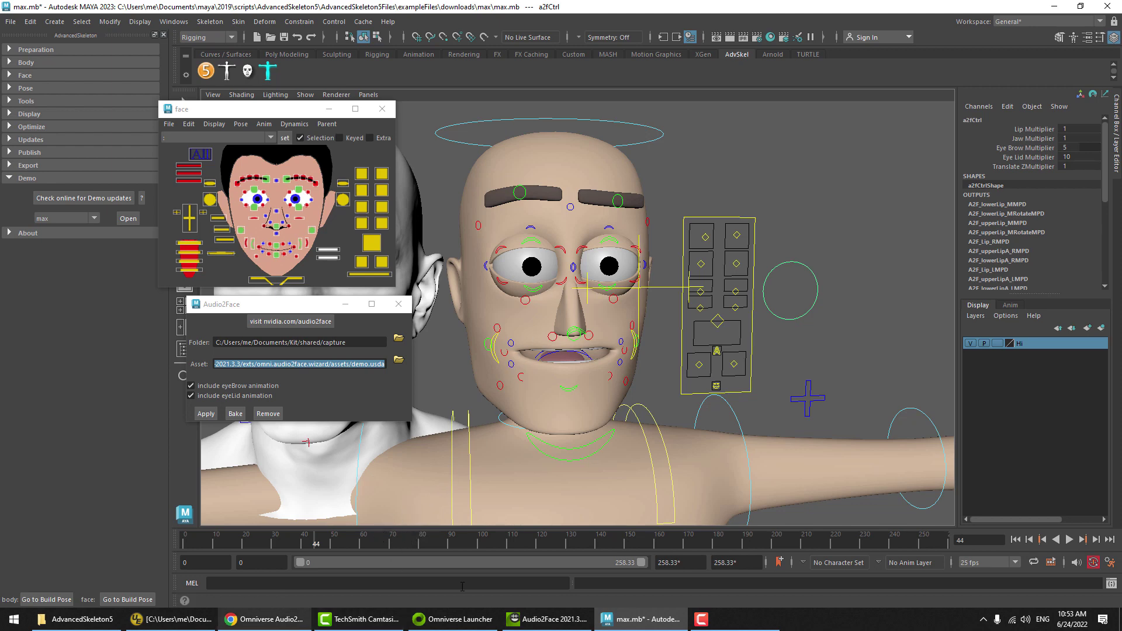
# - Select the Audio Source Directory path ending in audio2face-data/tracks in Audio2Face
pyautogui.click(555, 620)
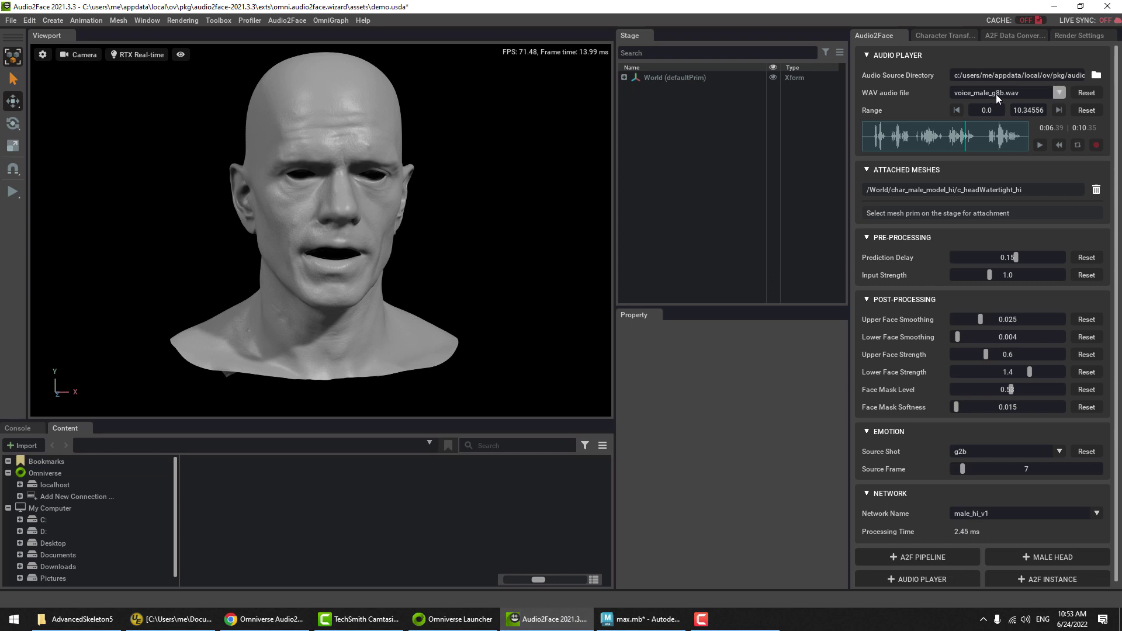
pyautogui.click(962, 73)
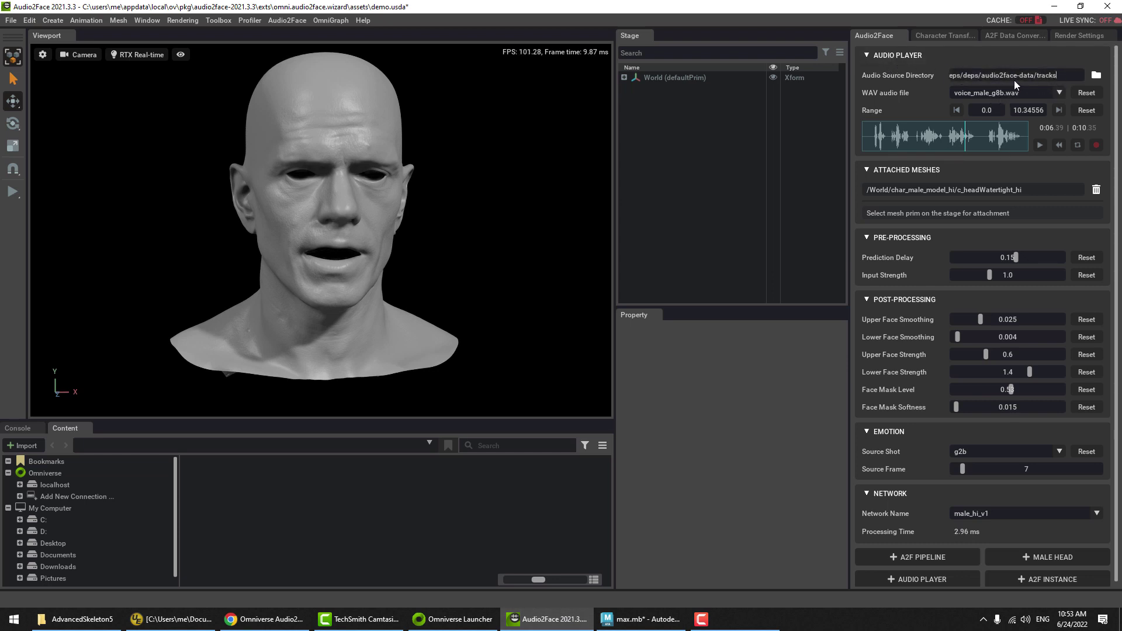
pyautogui.hotkey('ctrl', 'a')
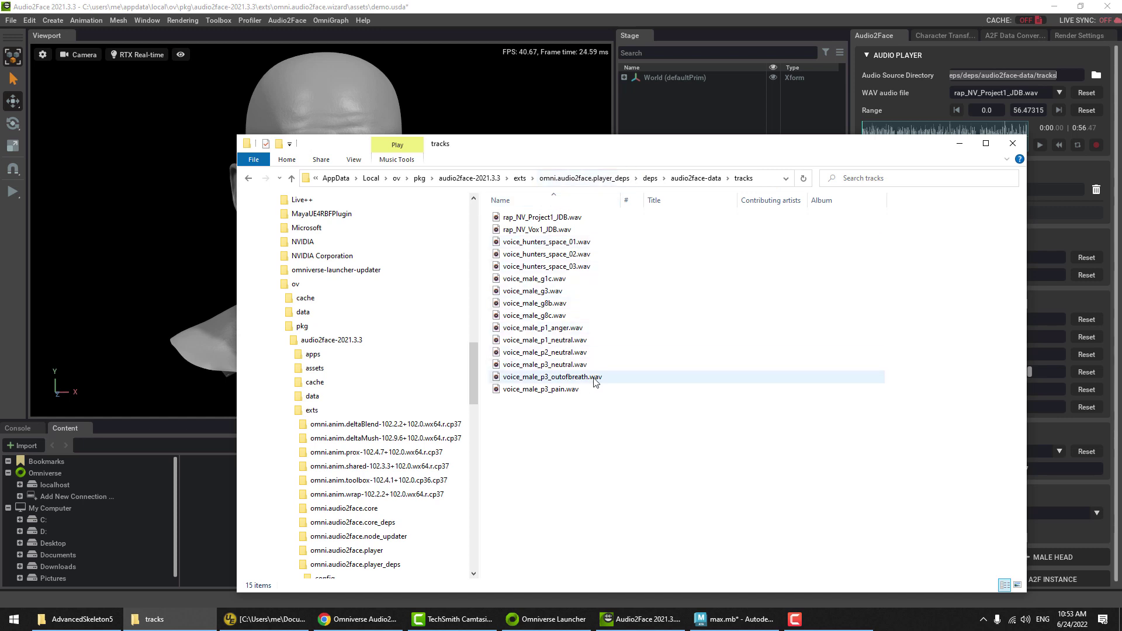
# - Load voice_male_g8b.wav in the Audio2Face player and drag it from the tracks folder into Maya
pyautogui.click(1051, 114)
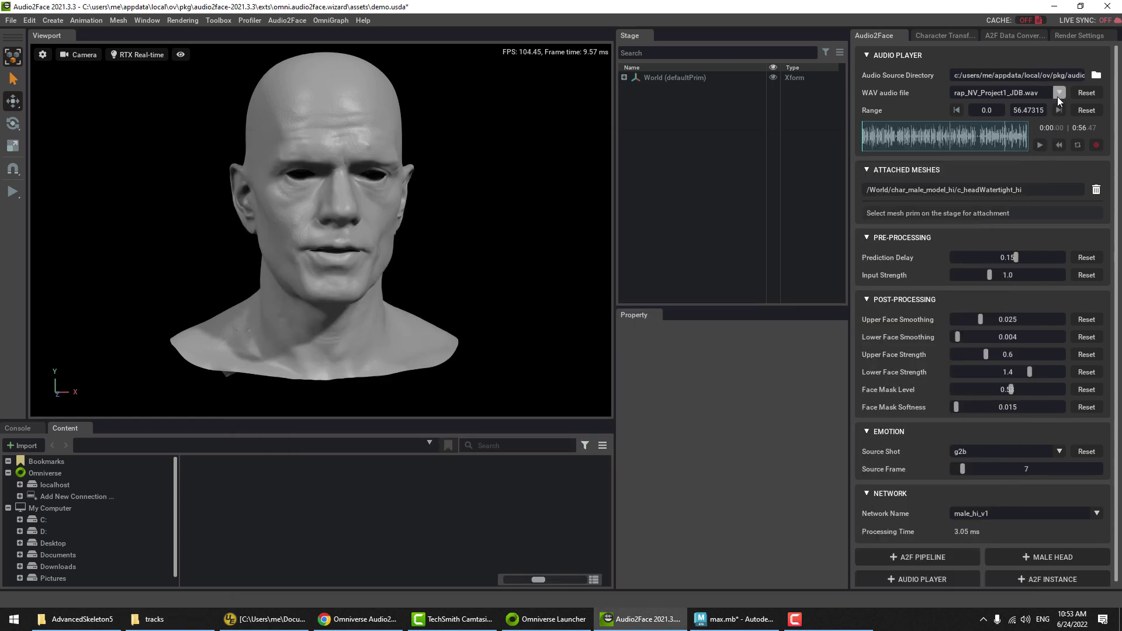
pyautogui.click(1058, 94)
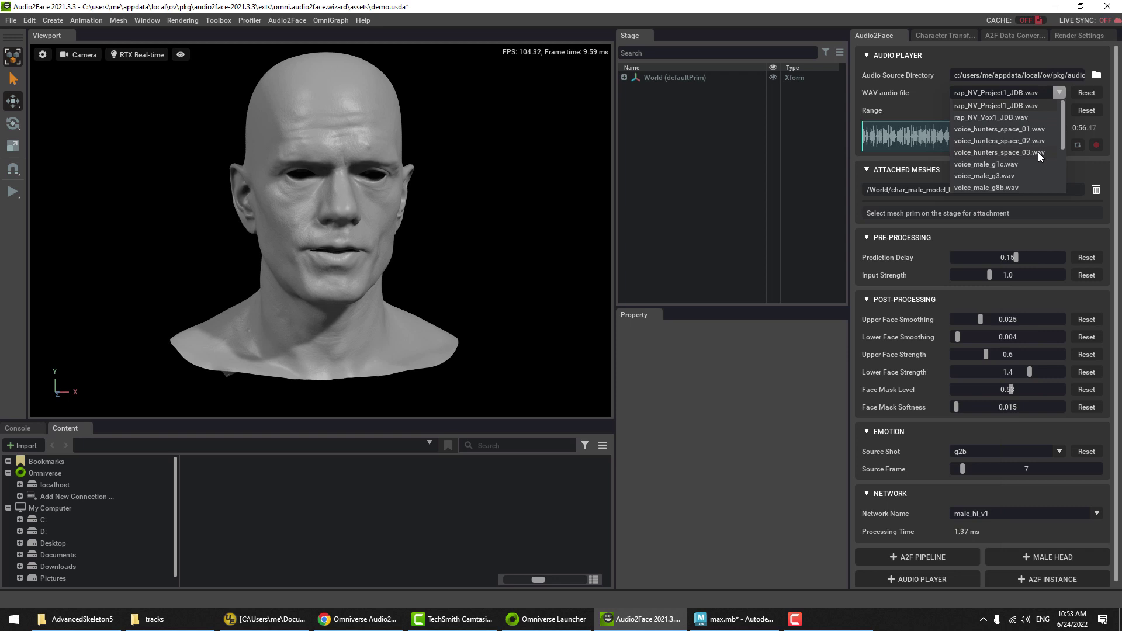
pyautogui.click(986, 187)
pyautogui.hotkey('alt', 'Tab')
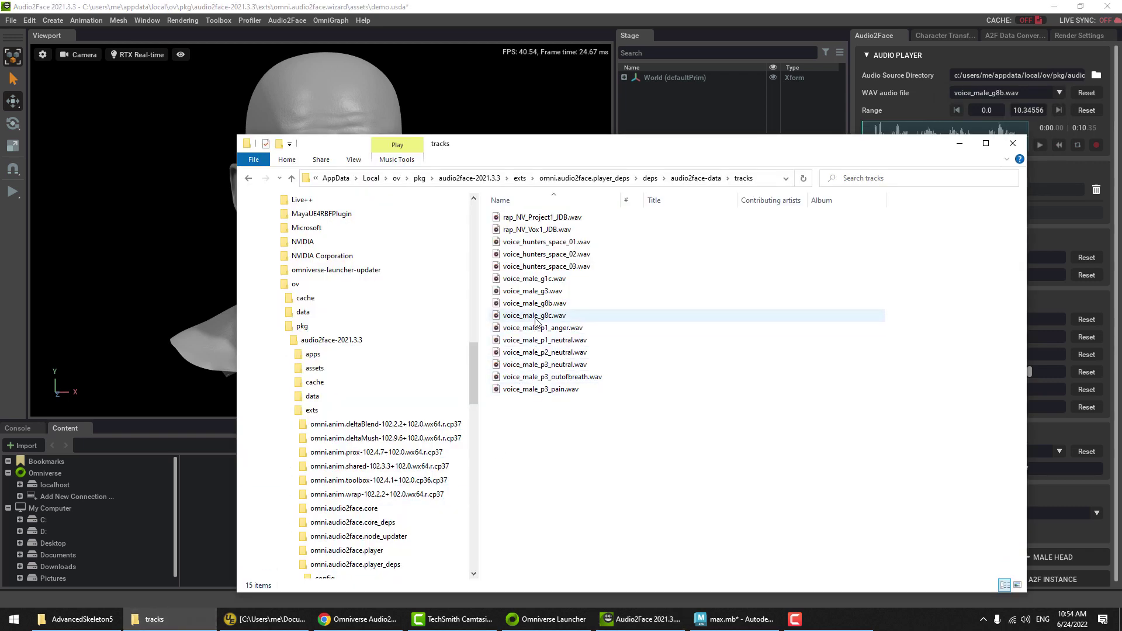
pyautogui.moveTo(560, 305); pyautogui.dragTo(789, 360)
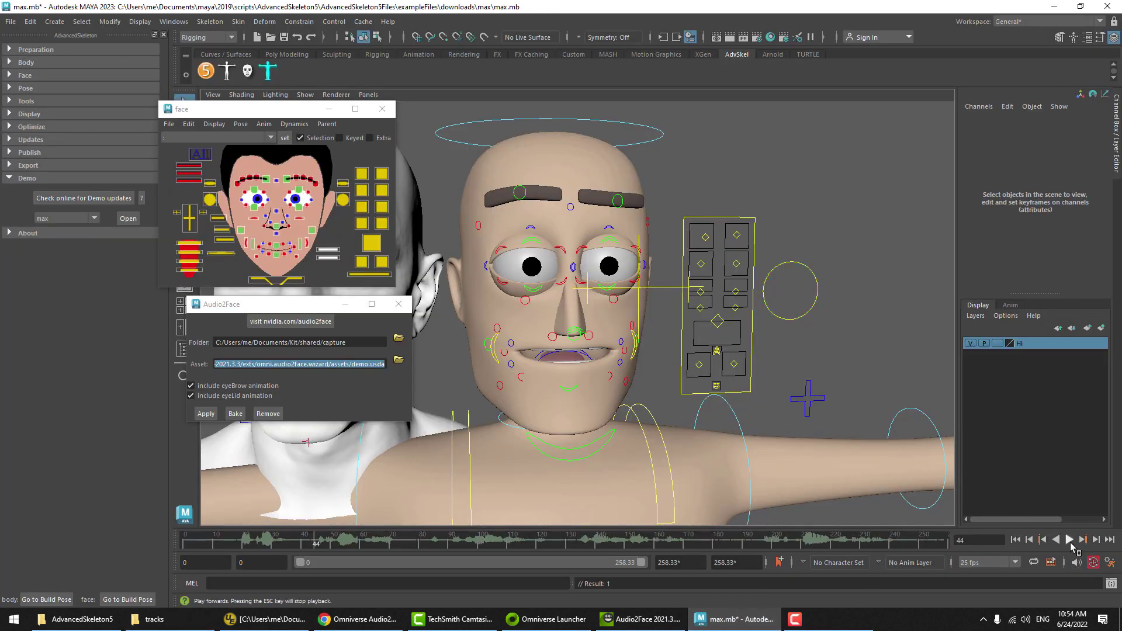
# - Play Max's lip-sync with the voice_male_g8b.wav audio, stopping at frame 257
pyautogui.click(1070, 540)
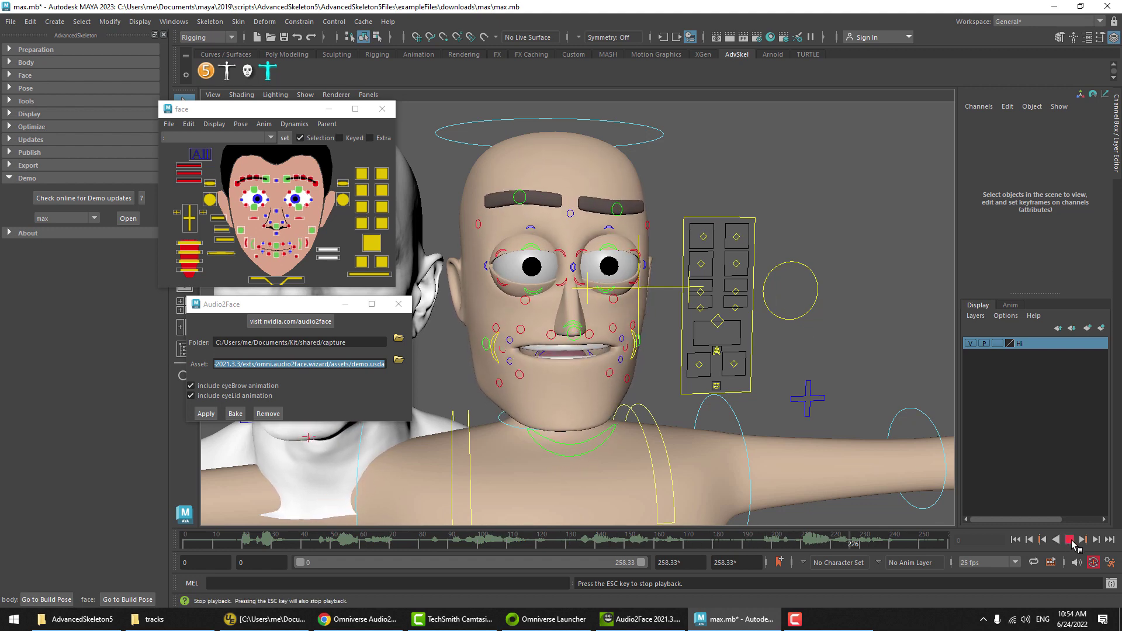
pyautogui.click(1070, 541)
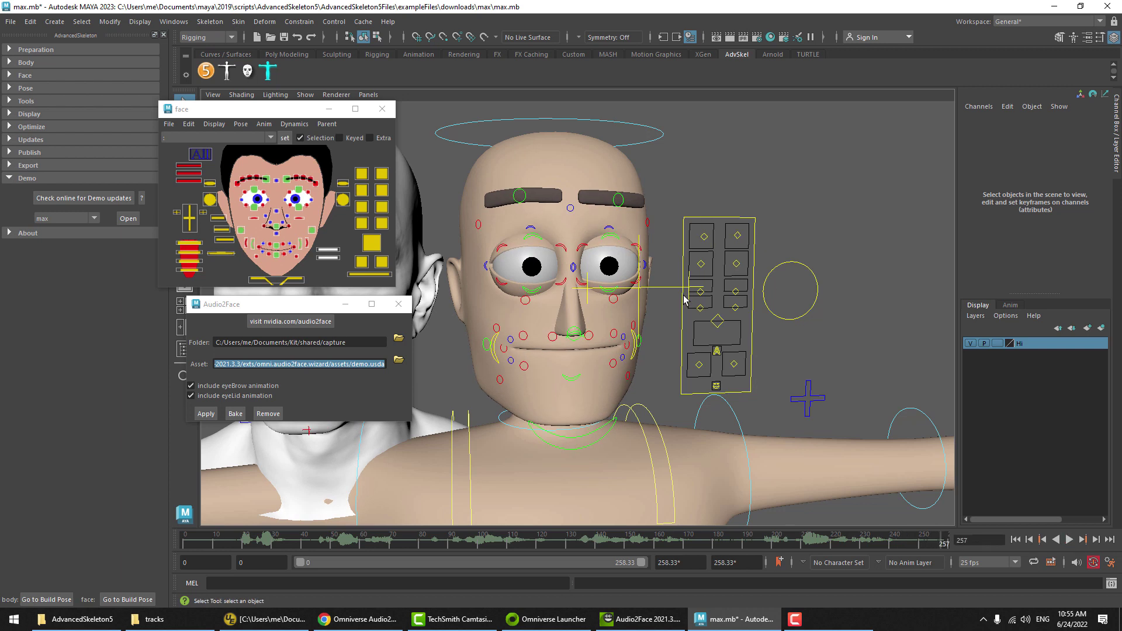